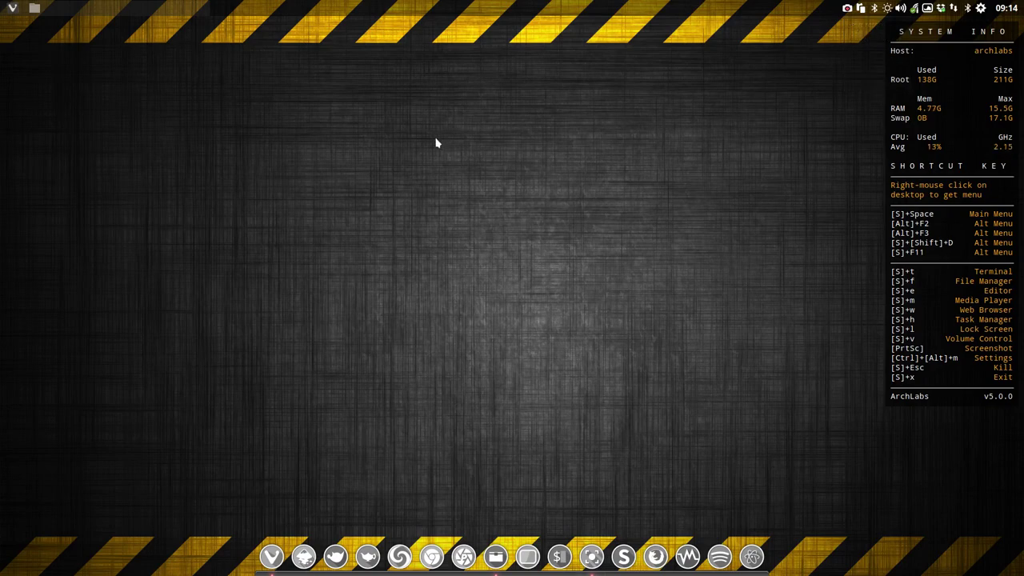
# - Open a terminal window to view the system information and close it again
pyautogui.press('super+t')
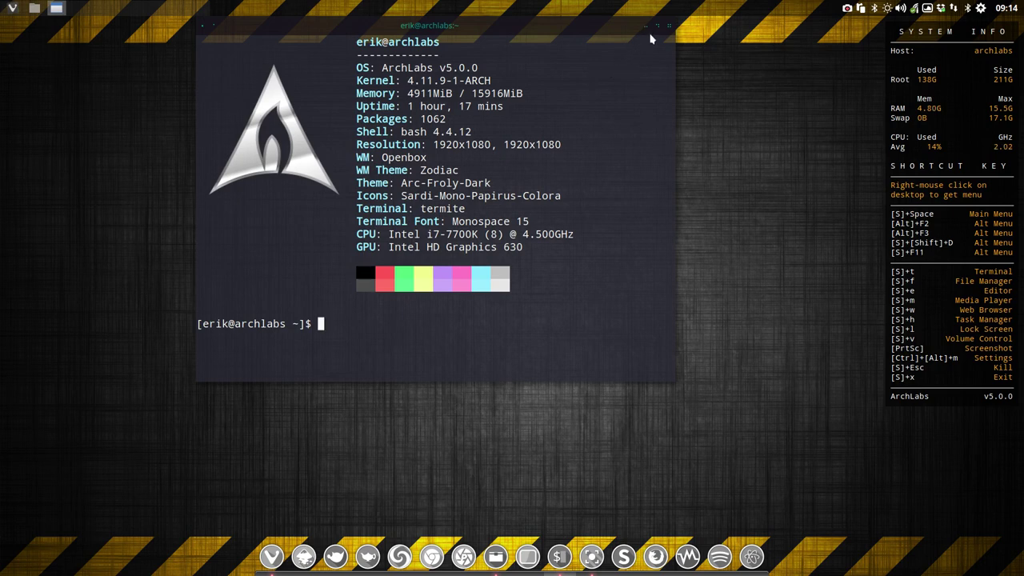
pyautogui.click(671, 27)
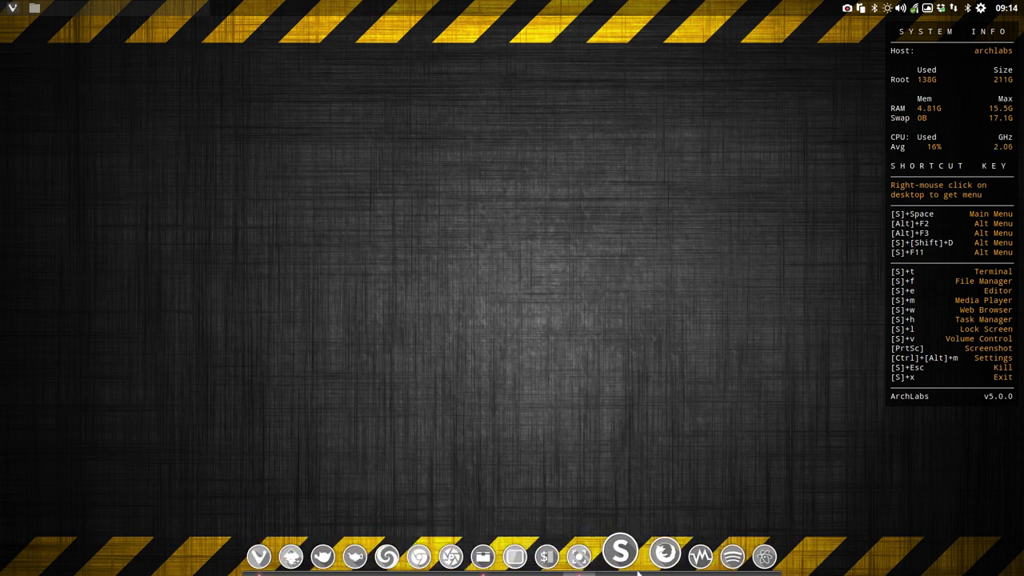
# - Open the Openbox autostart file for editing and go to its final lines with the plank entry
pyautogui.rightClick(240, 208)
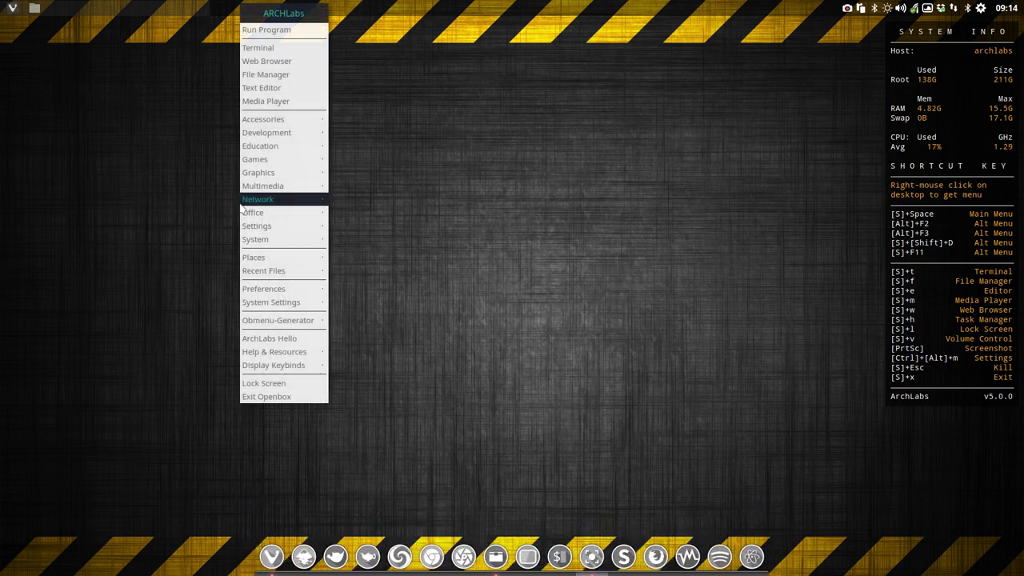
pyautogui.moveTo(284, 289)
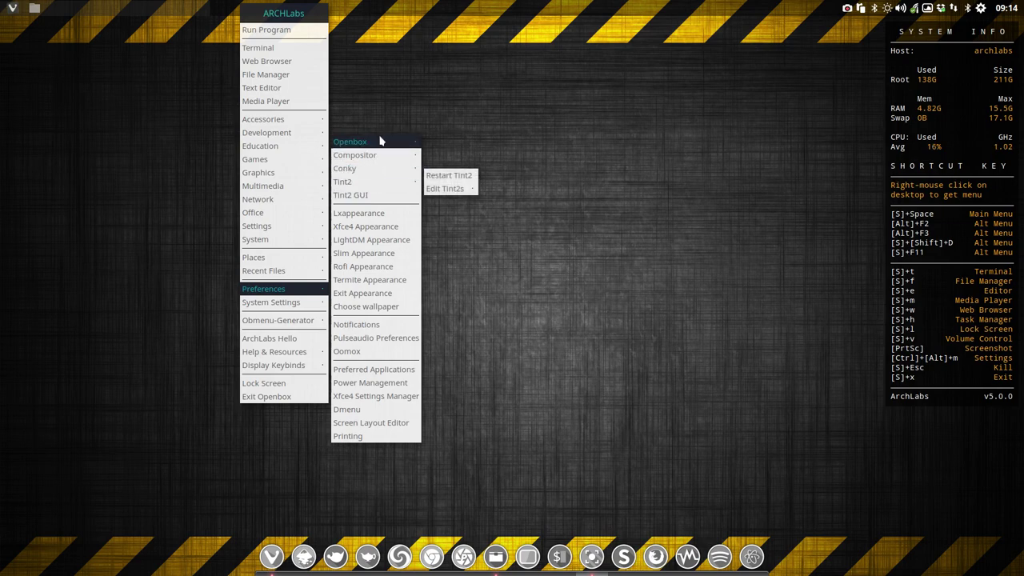
pyautogui.moveTo(388, 140)
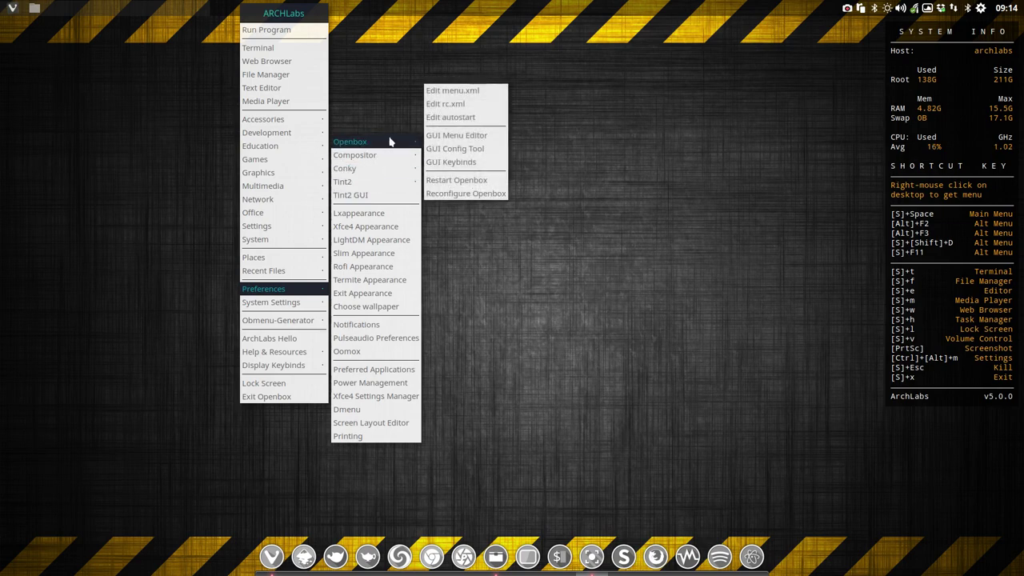
pyautogui.click(472, 117)
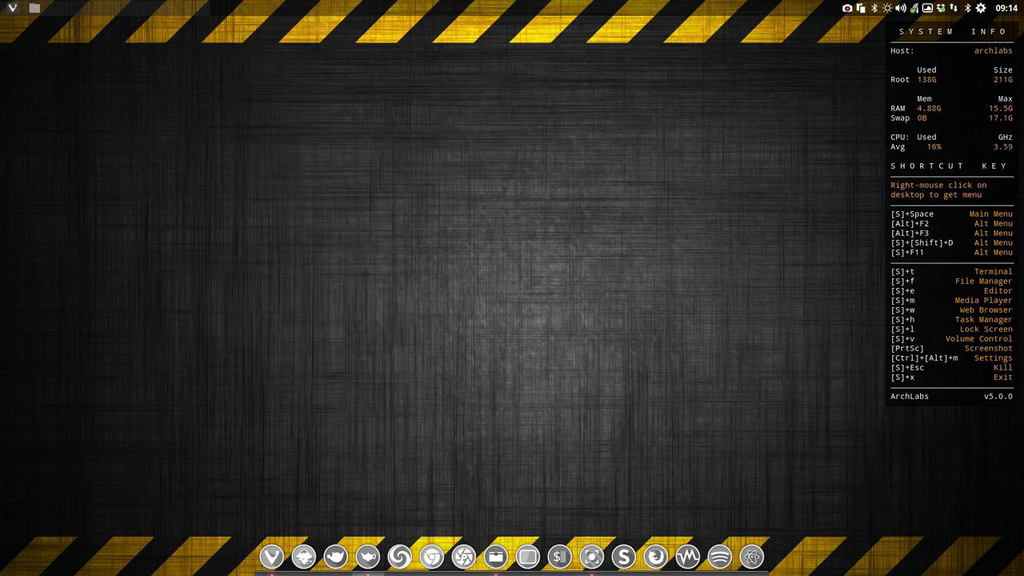
pyautogui.scroll(-2, 108, 438)
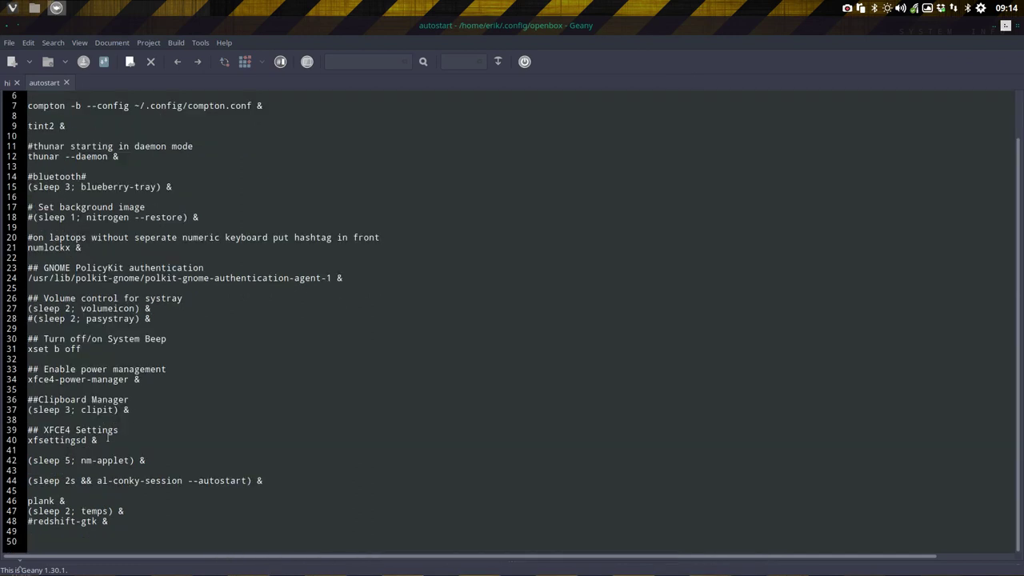
# - Comment out the plank line in the autostart file, remove the hash again, save, and close the editor
pyautogui.click(27, 500)
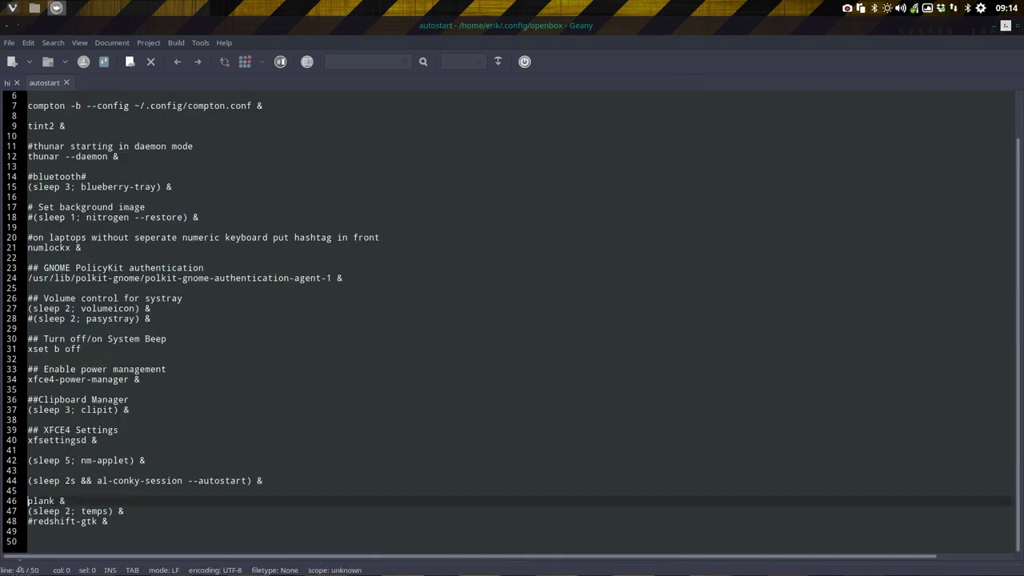
pyautogui.write('#')
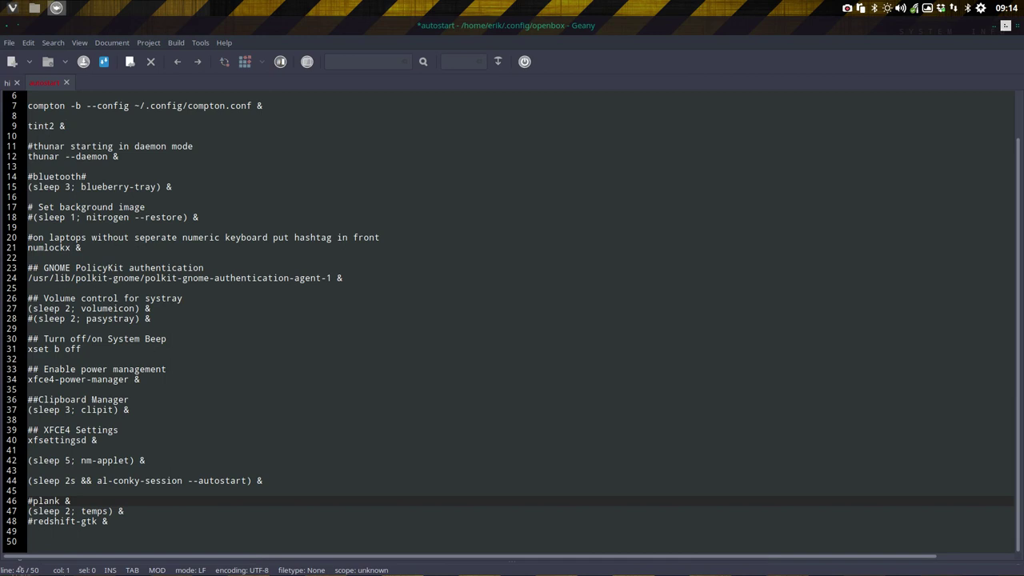
pyautogui.press('BackSpace')
pyautogui.hotkey('ctrl', 's')
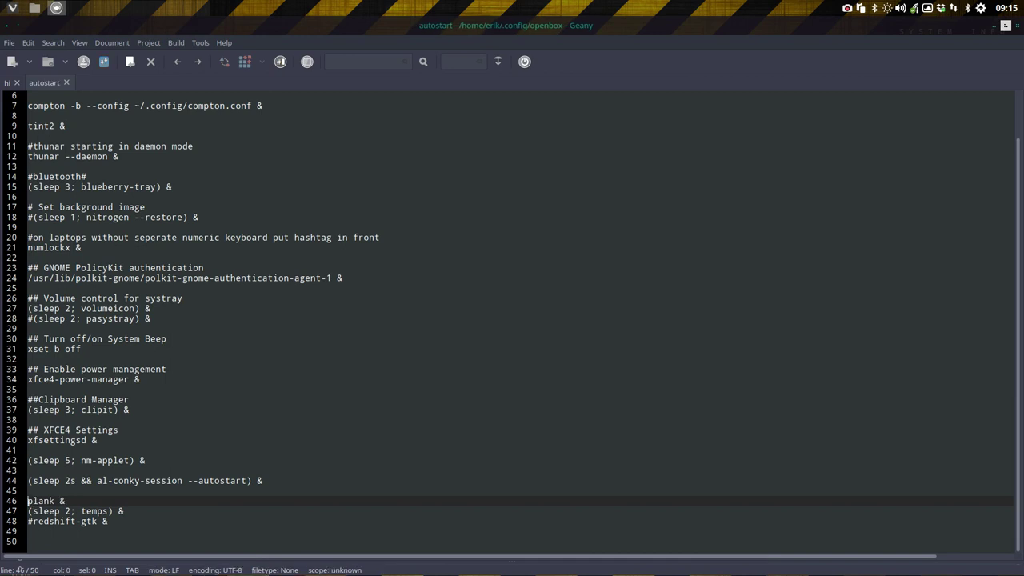
pyautogui.click(1005, 25)
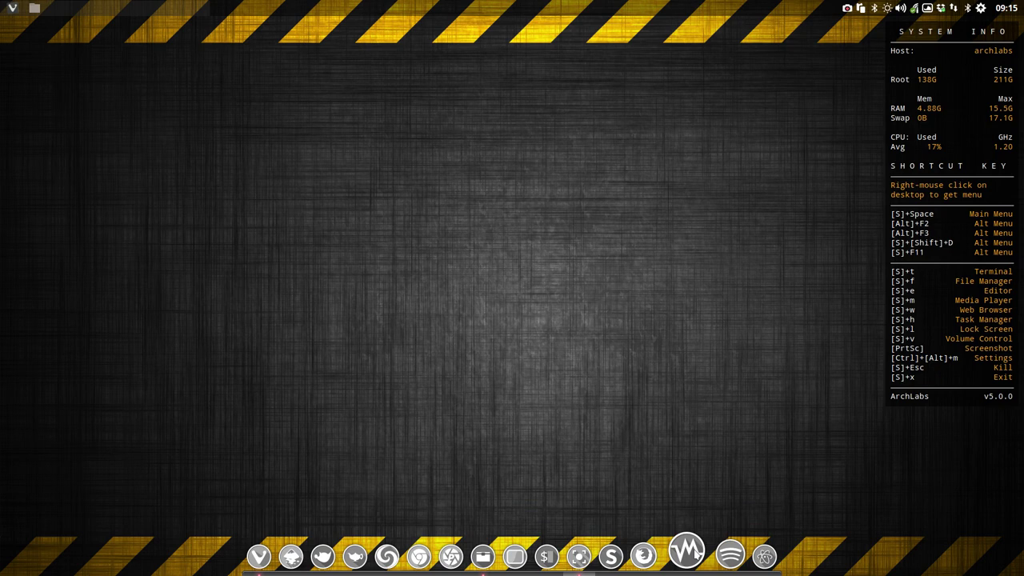
# - Open the preferences of the Plank dock
pyautogui.click(302, 558)
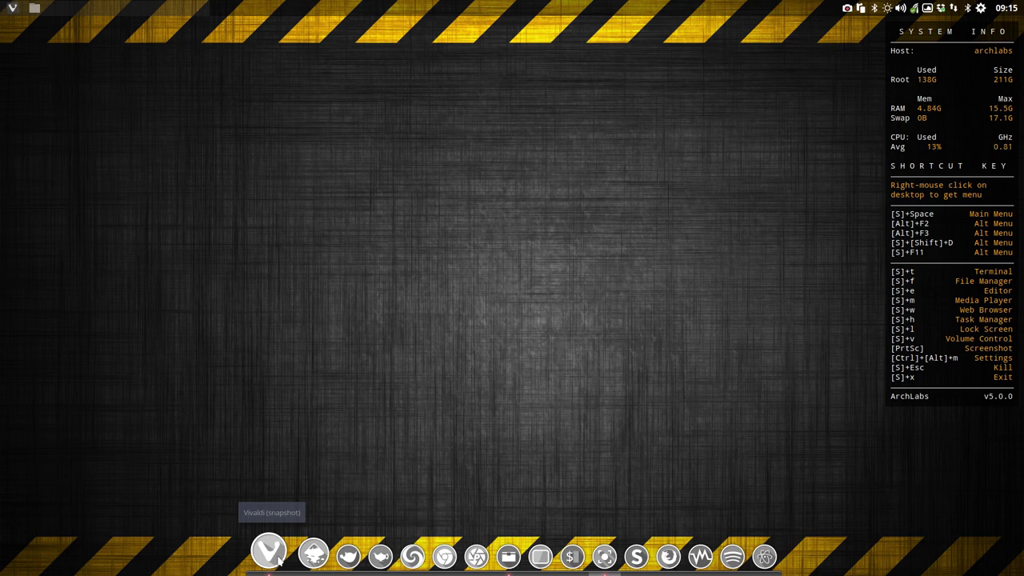
pyautogui.rightClick(279, 559)
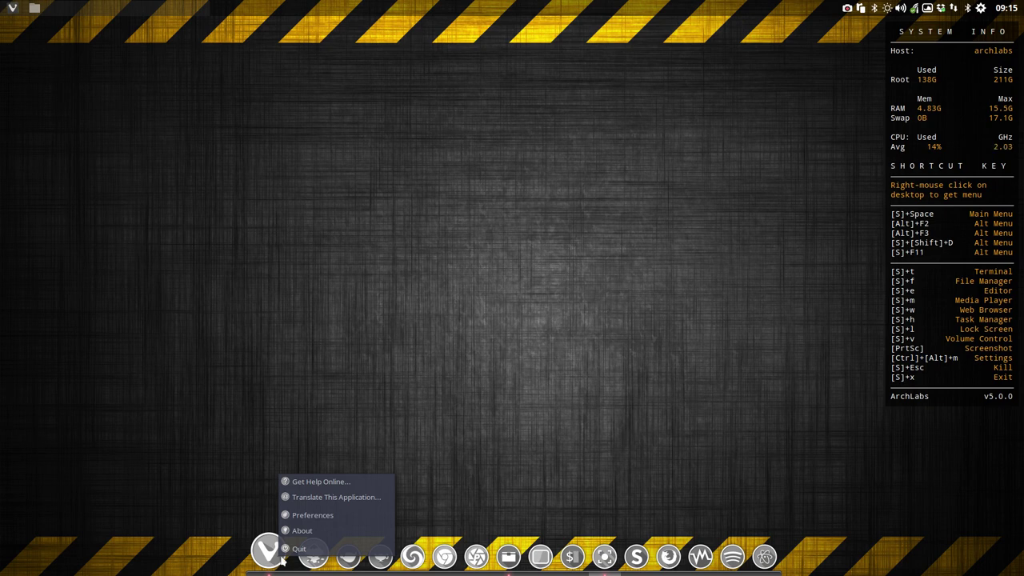
pyautogui.click(332, 517)
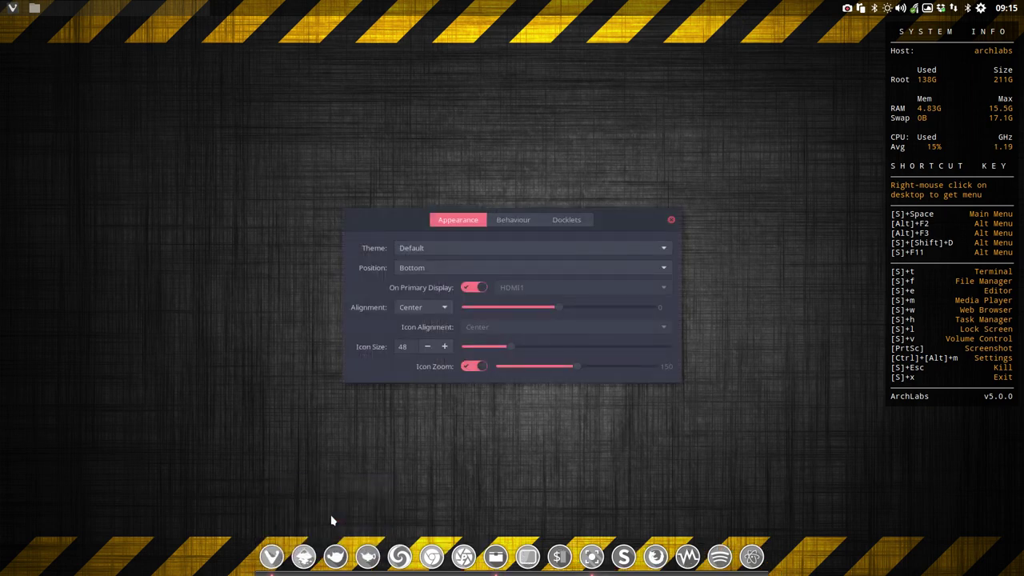
# - Switch the dock's icon zoom off and on again, and set the icon size to 54
pyautogui.click(470, 365)
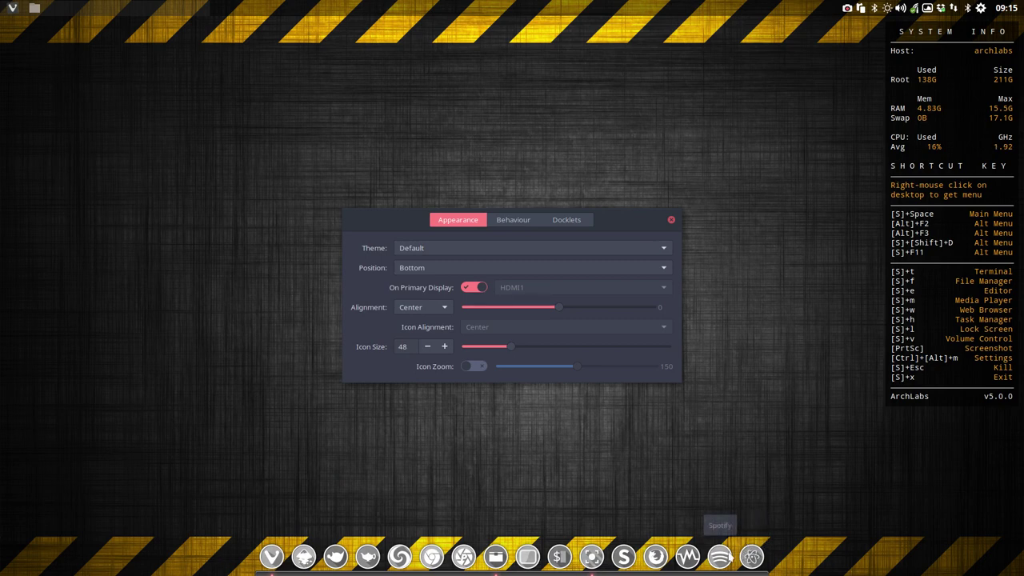
pyautogui.click(477, 367)
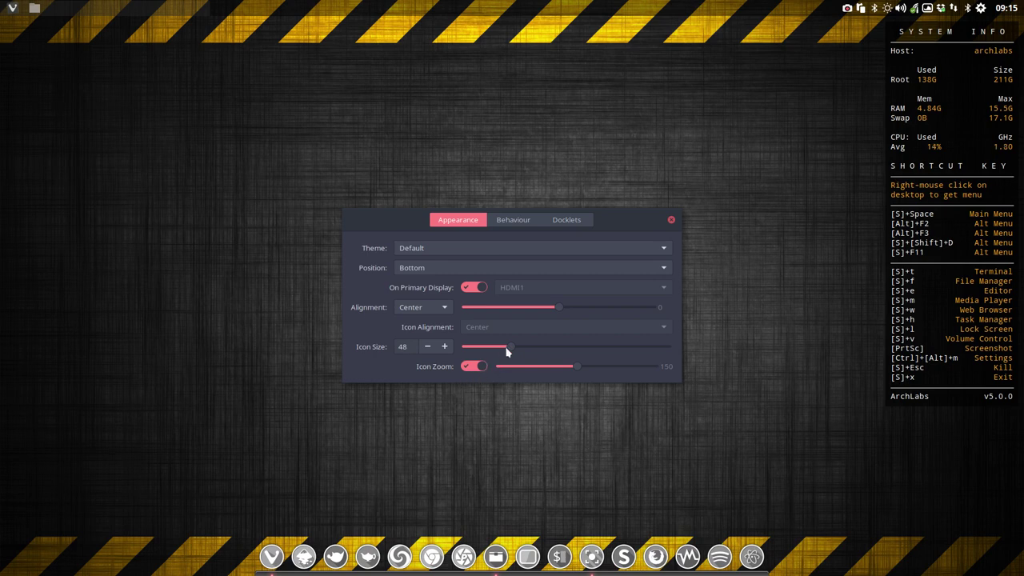
pyautogui.moveTo(509, 348); pyautogui.dragTo(469, 349)
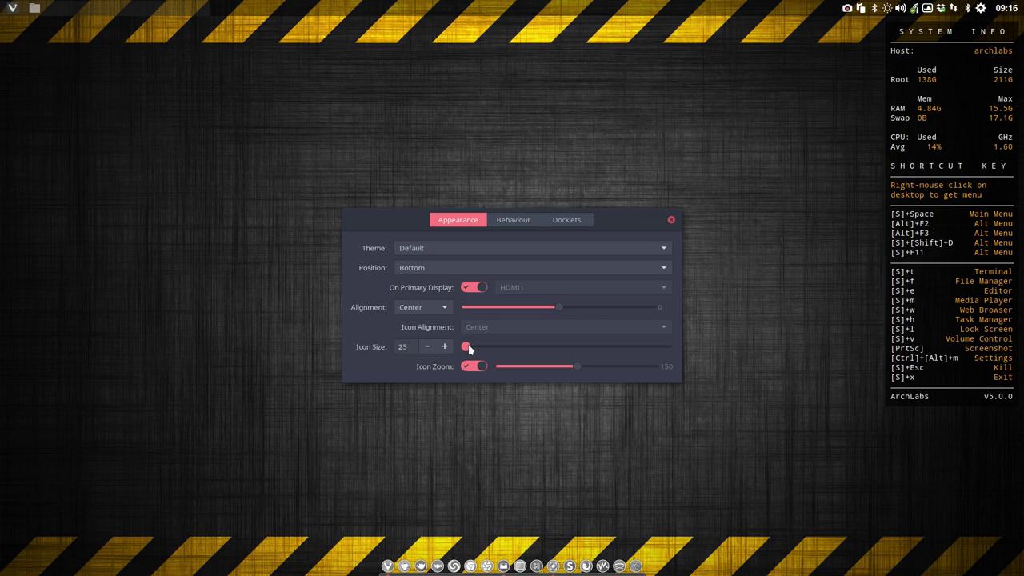
pyautogui.moveTo(469, 349); pyautogui.dragTo(526, 355)
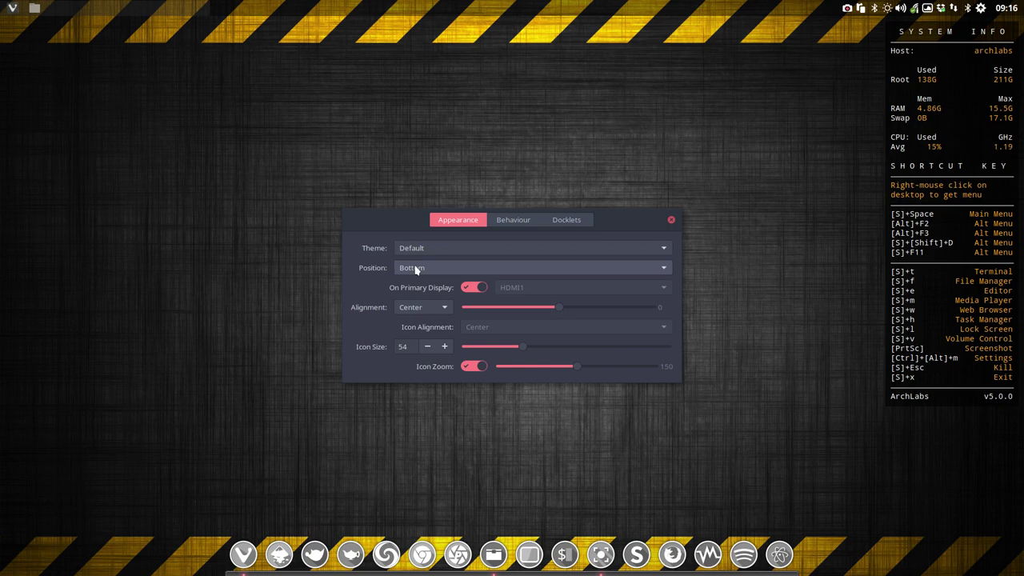
# - Try switching the desktop wallpaper twice with the wallpaper changer in the system tray
pyautogui.click(930, 8)
pyautogui.click(883, 34)
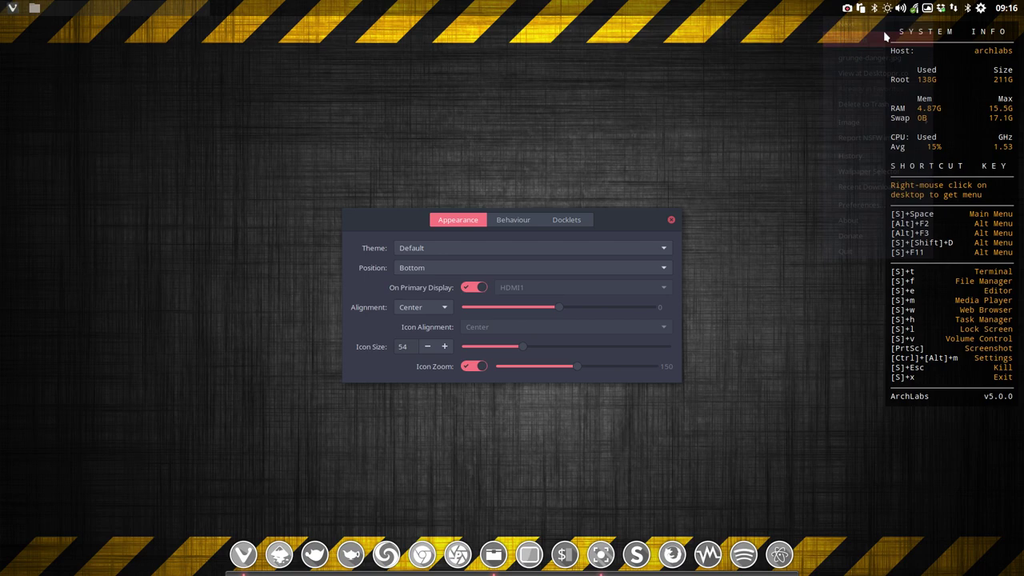
pyautogui.click(927, 9)
pyautogui.click(883, 33)
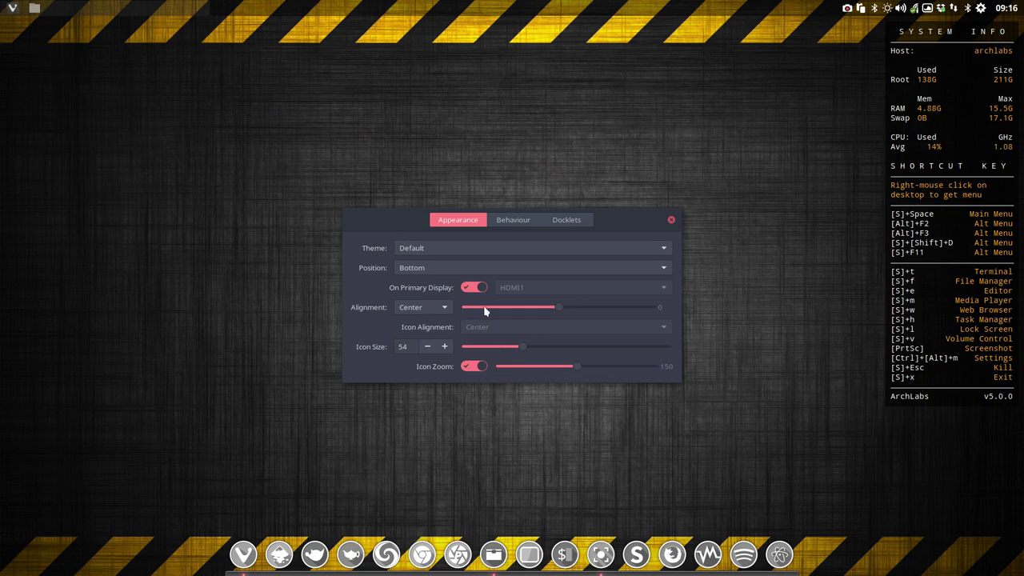
# - Preview the dock themes one after another starting with Apollo, and settle on the korora theme
pyautogui.click(428, 254)
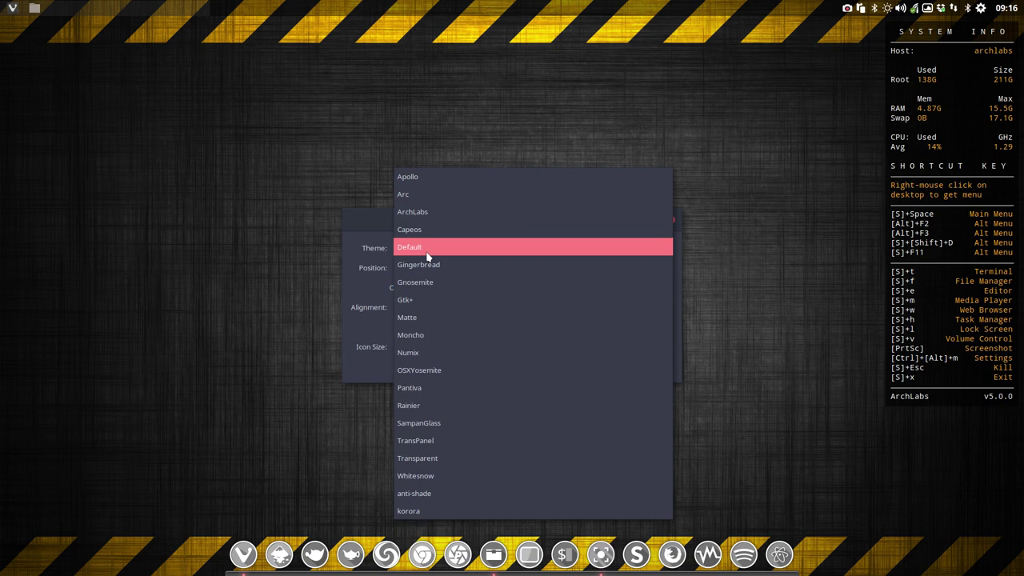
pyautogui.click(451, 181)
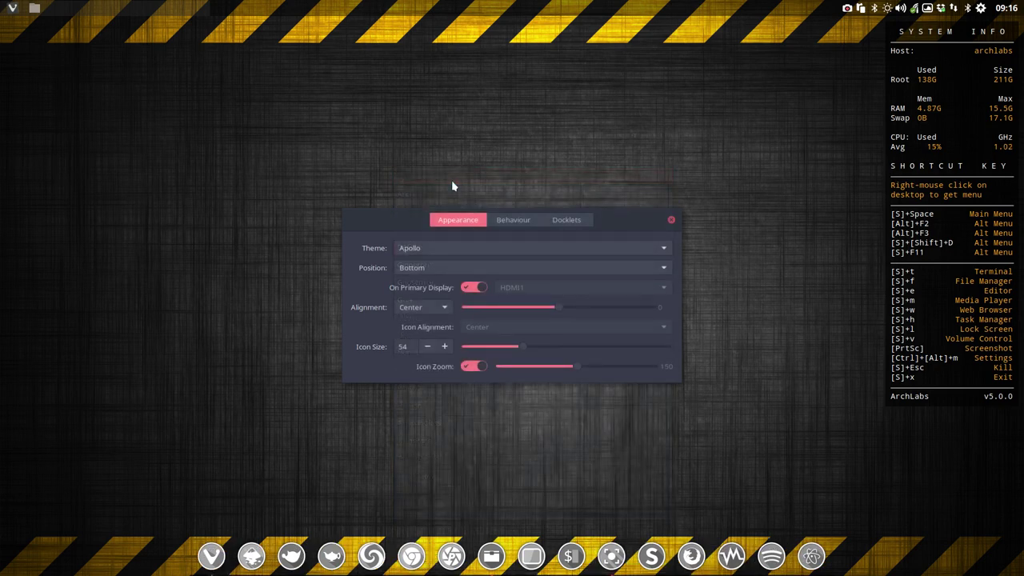
pyautogui.press('Down')
pyautogui.press('Down')
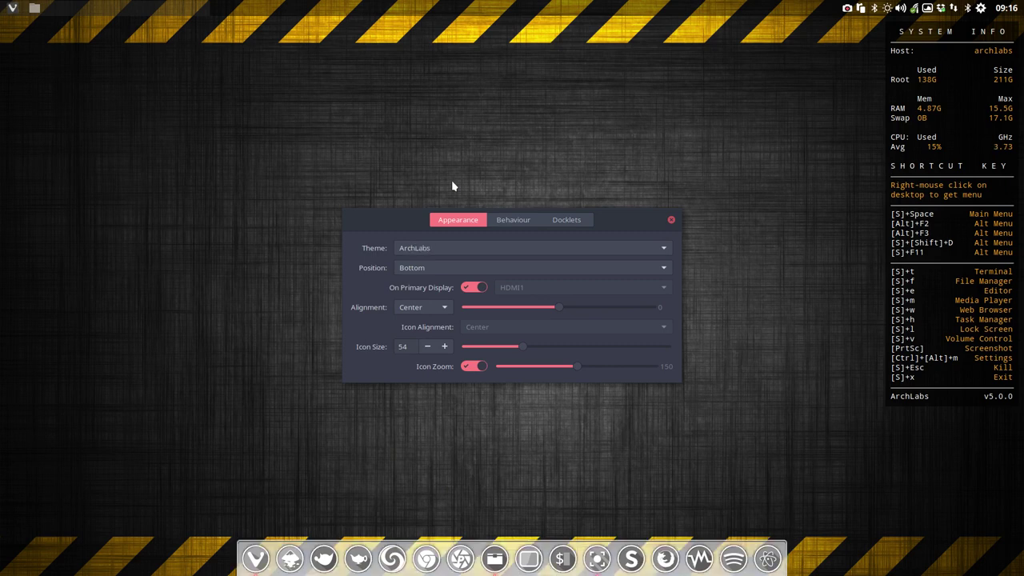
pyautogui.press('Down')
pyautogui.press('Down')
pyautogui.press('Up')
pyautogui.press('Up')
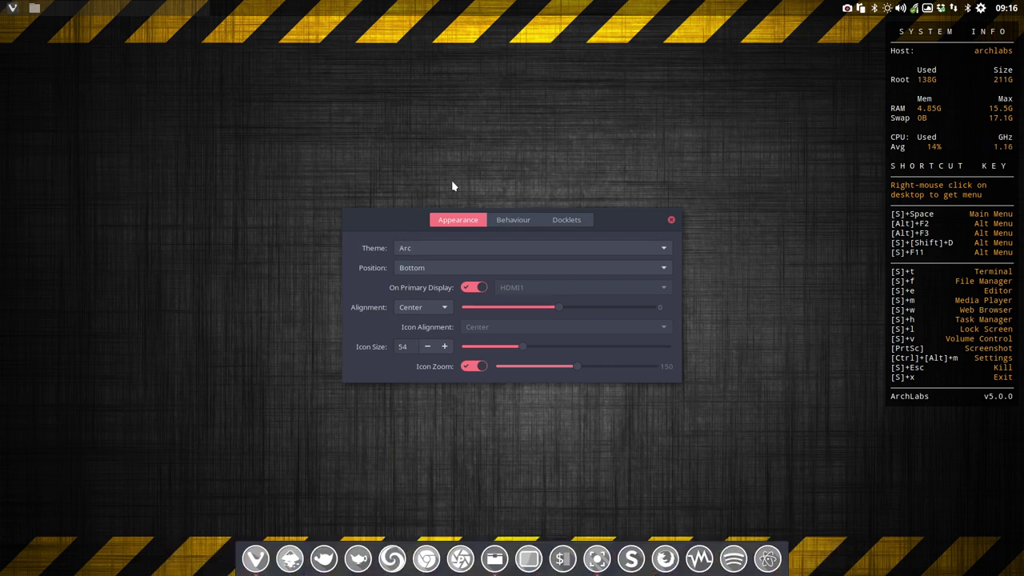
pyautogui.press('Down')
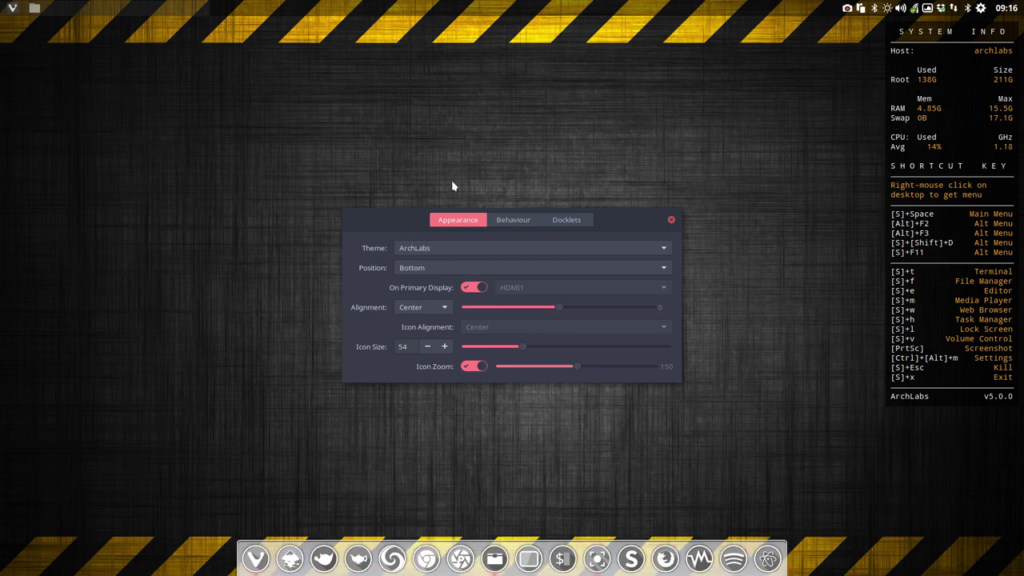
pyautogui.press('Down')
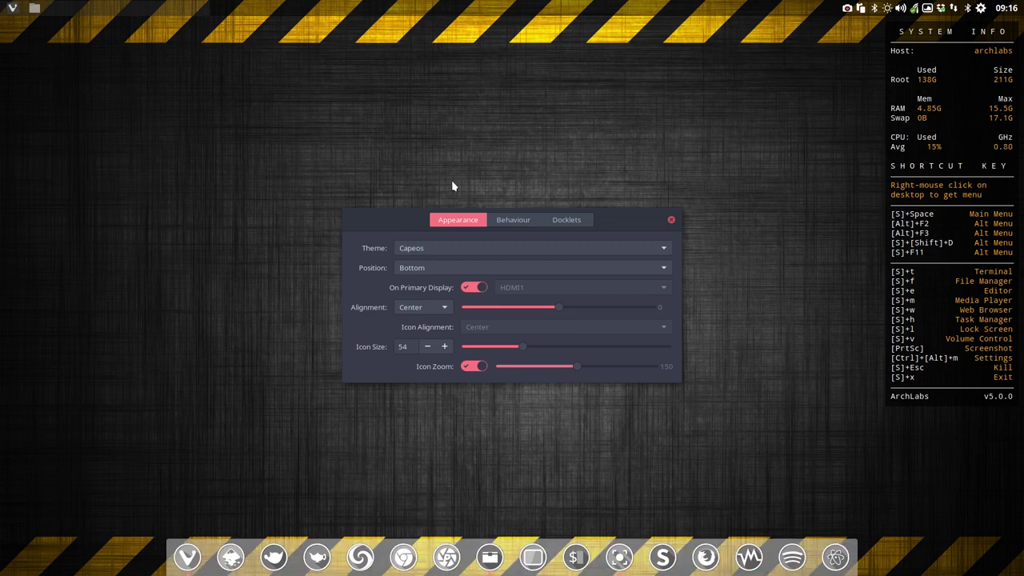
pyautogui.press('Down')
pyautogui.press('Down')
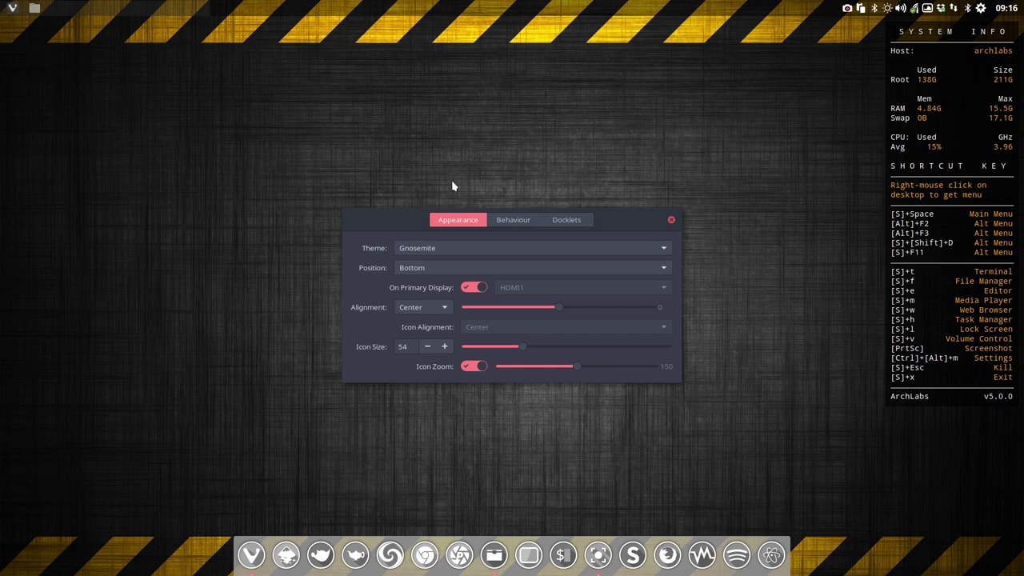
pyautogui.press('Down')
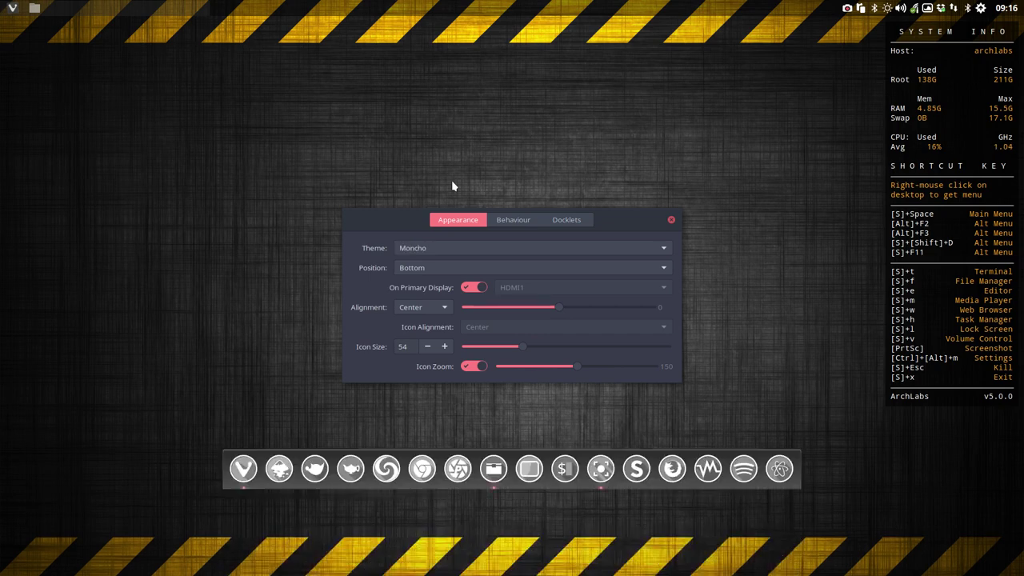
pyautogui.press('Down')
pyautogui.press('Down')
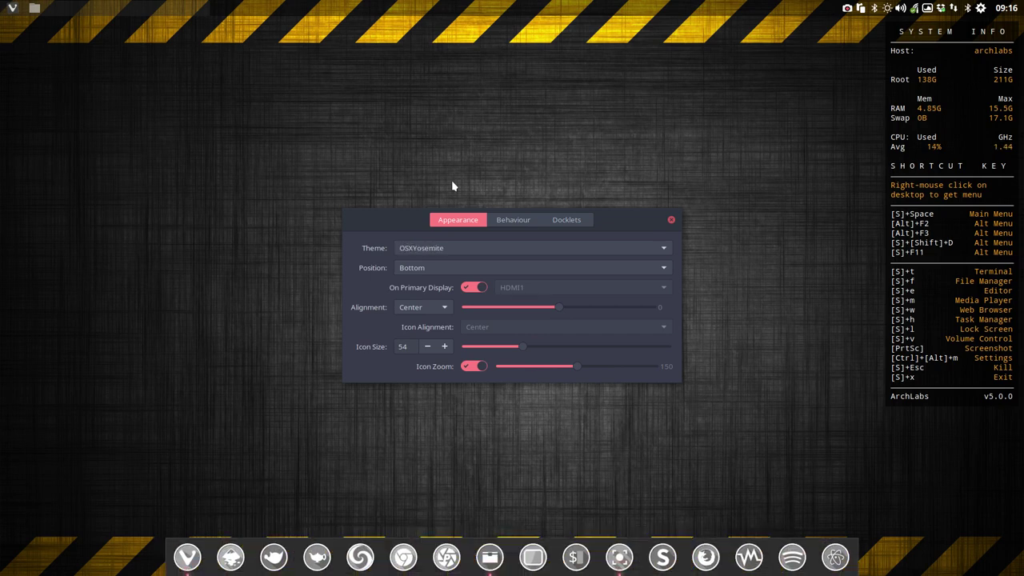
pyautogui.press('Down')
pyautogui.press('Down')
pyautogui.press('Down')
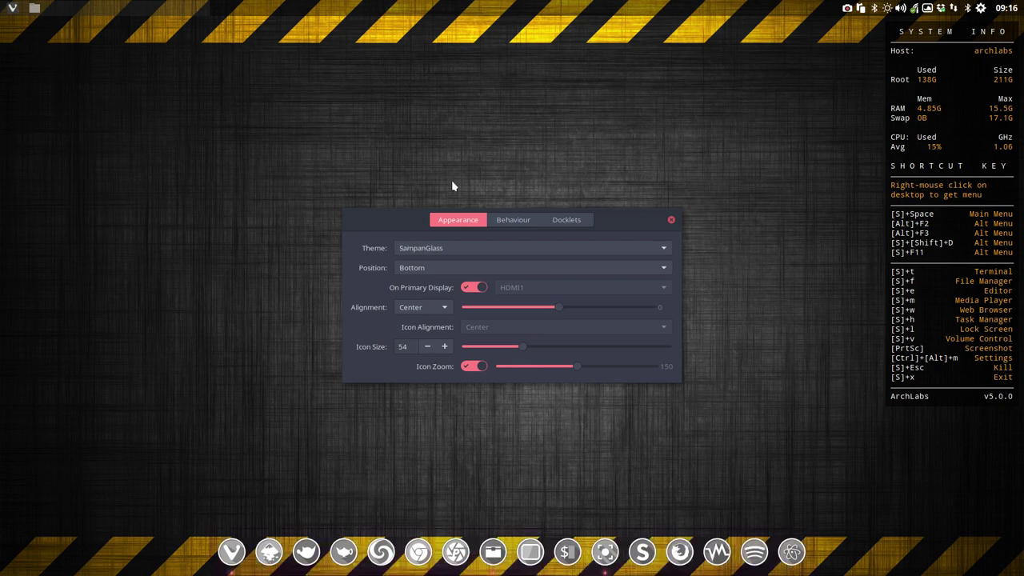
pyautogui.press('Down')
pyautogui.press('Down')
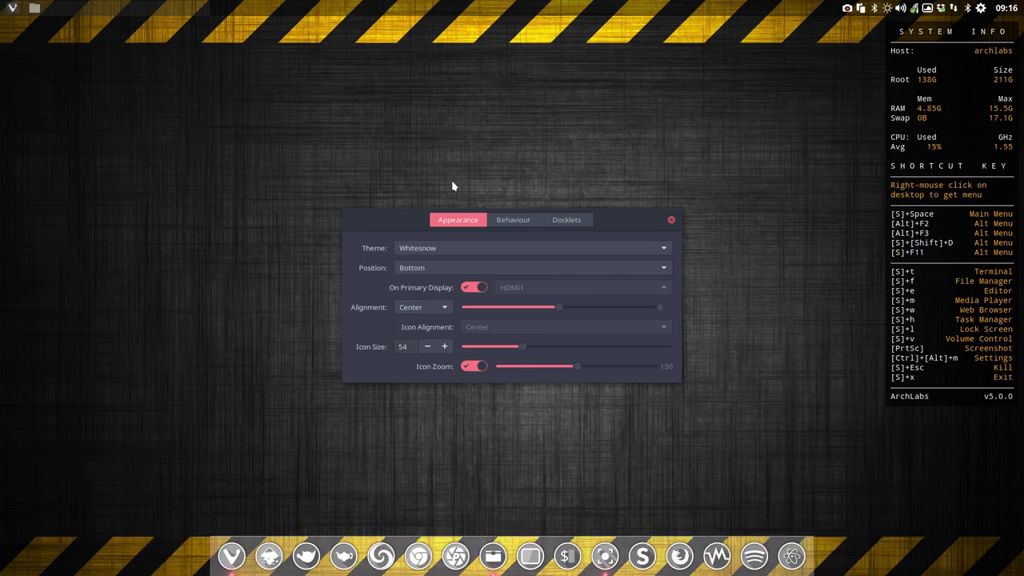
pyautogui.press('Down')
pyautogui.press('Down')
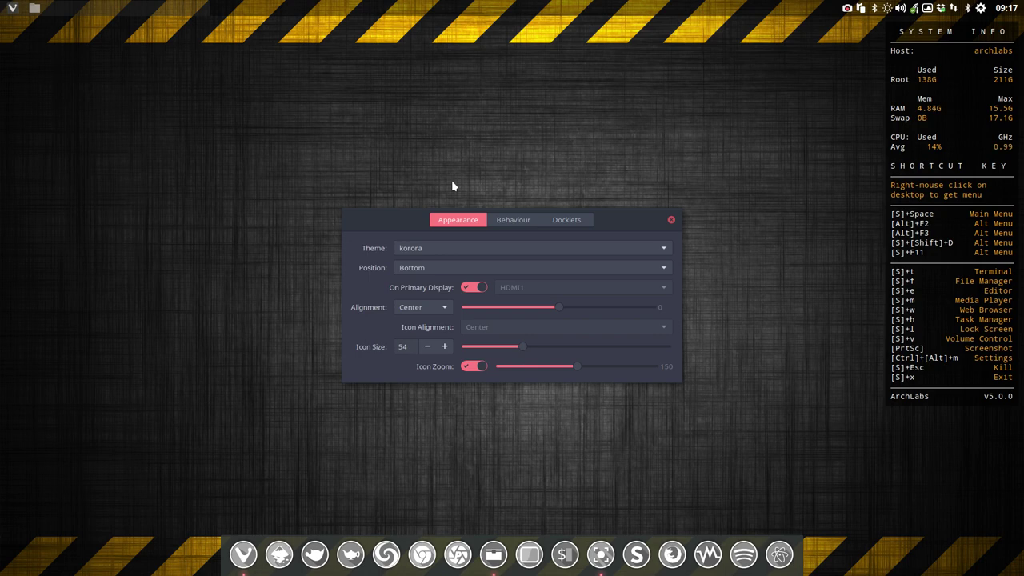
# - Keep korora selected in the dock's theme list and close the preferences dialog
pyautogui.click(480, 249)
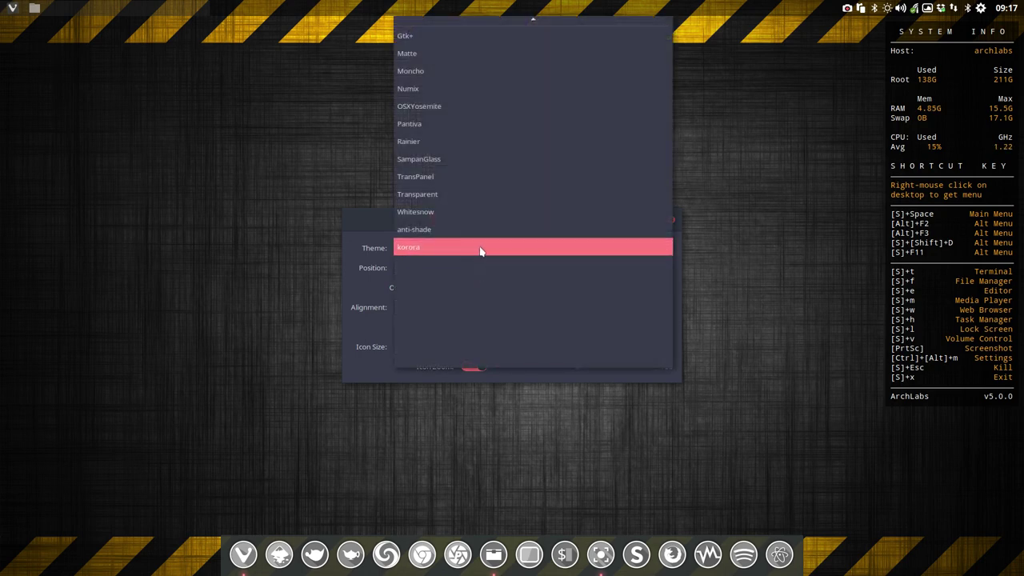
pyautogui.click(606, 248)
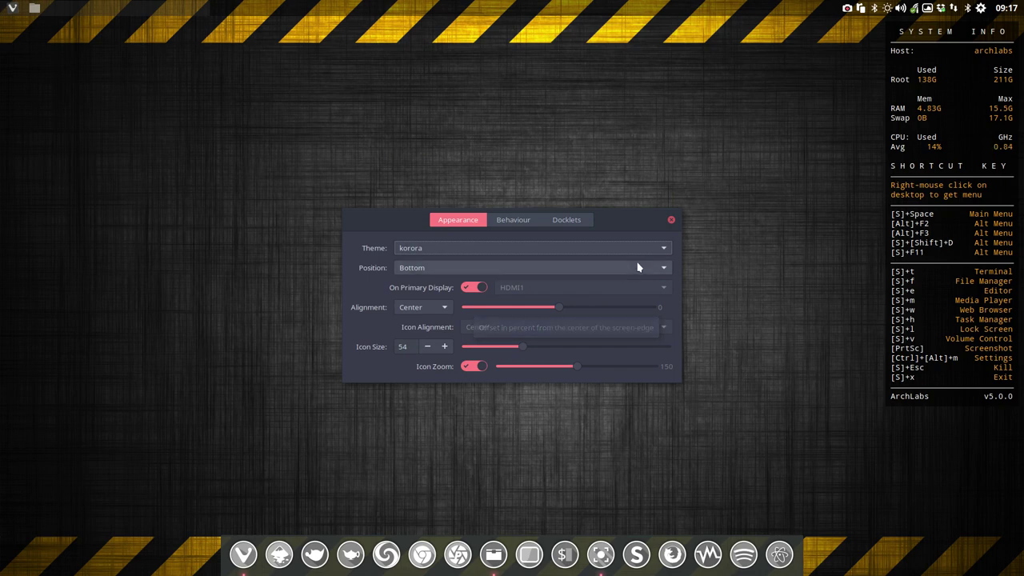
pyautogui.click(670, 221)
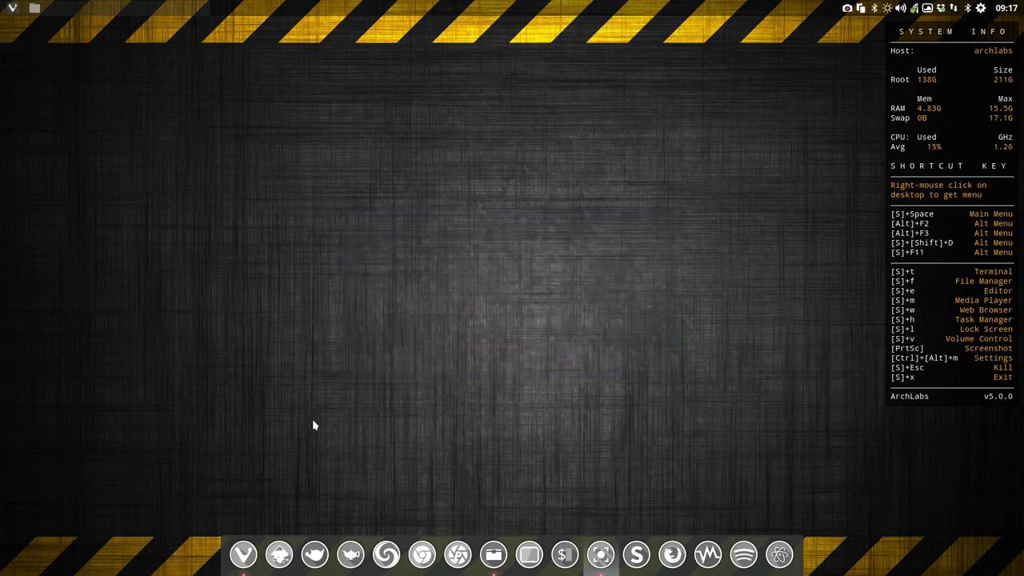
# - Switch to Chromium in a maximized window and search the web for the dock theme author's GitHub page
pyautogui.click(422, 552)
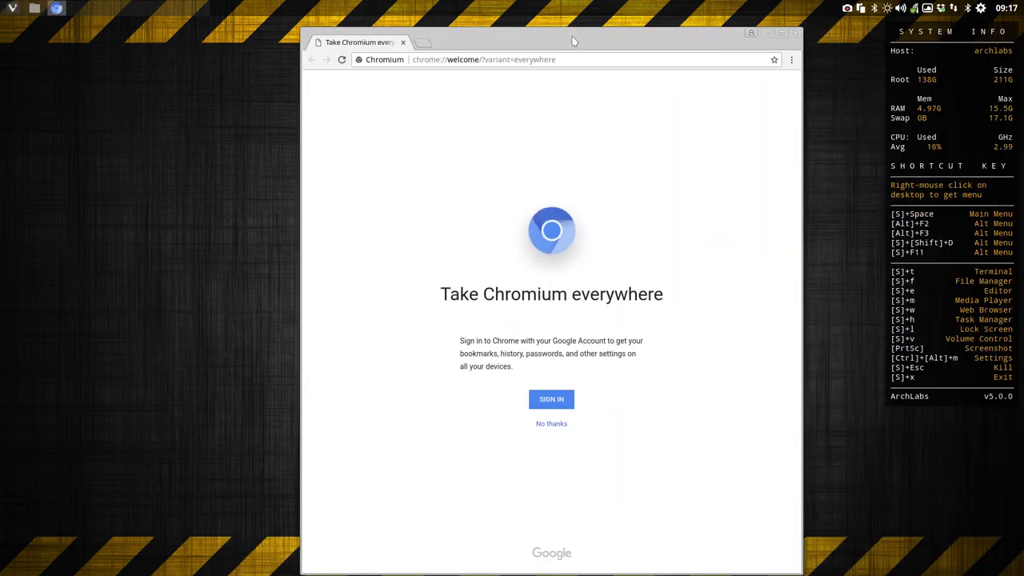
pyautogui.doubleClick(574, 44)
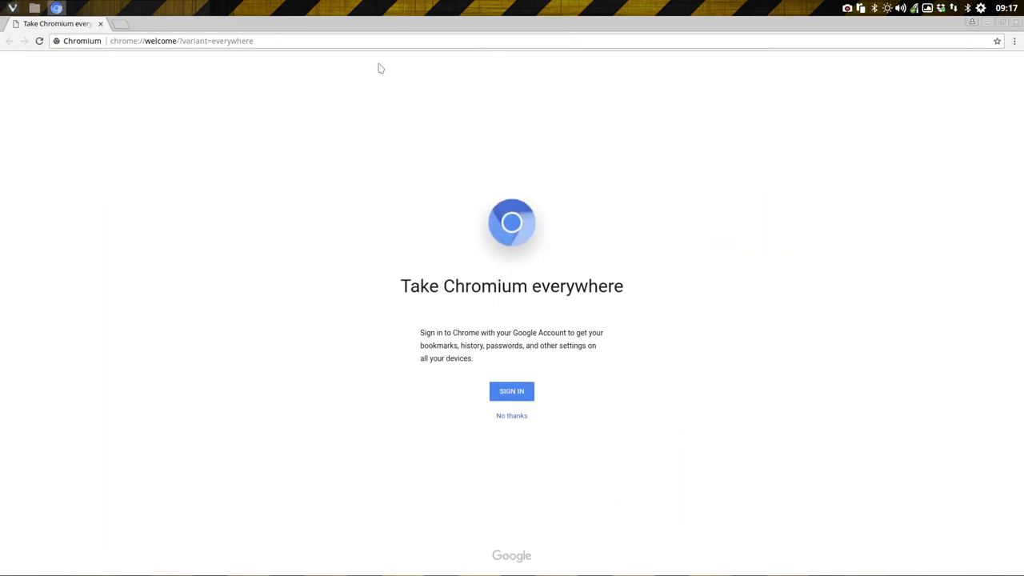
pyautogui.click(318, 42)
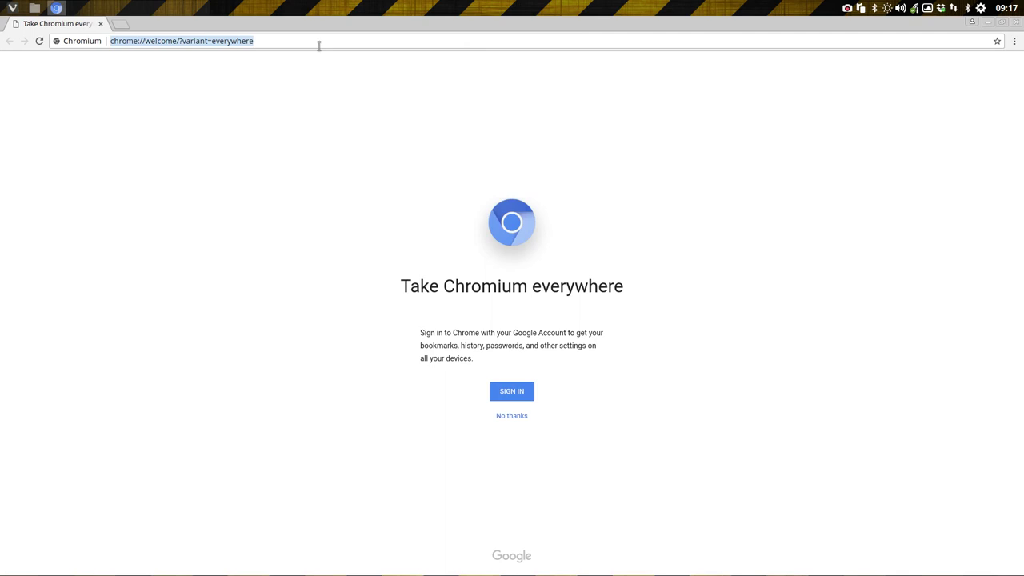
pyautogui.write('github e')
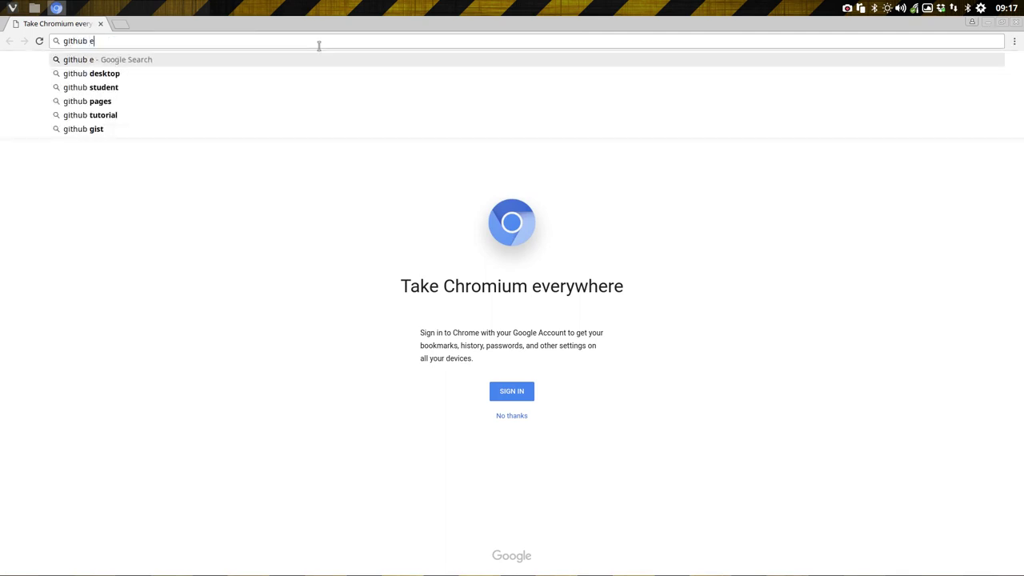
pyautogui.write('rik dubois')
pyautogui.press('Return')
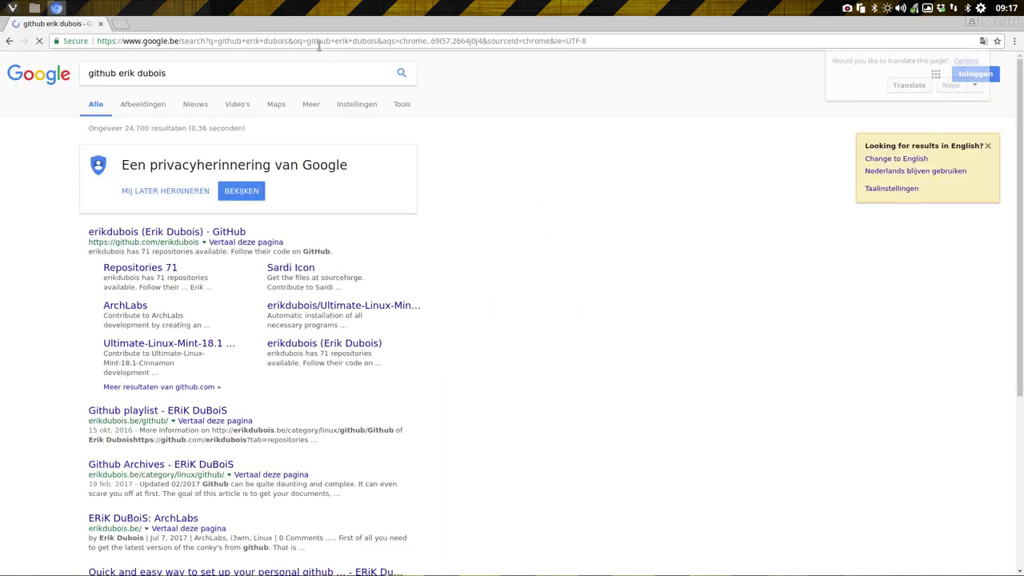
# - Open the author's GitHub profile from the results, filter the repositories by plank and open the plankthemes repository
pyautogui.click(210, 234)
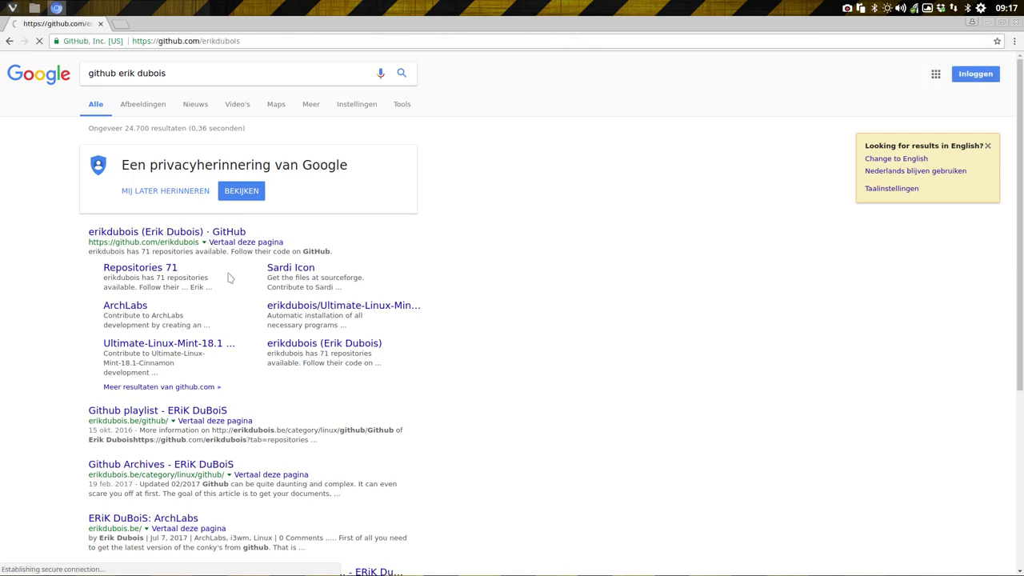
pyautogui.click(491, 119)
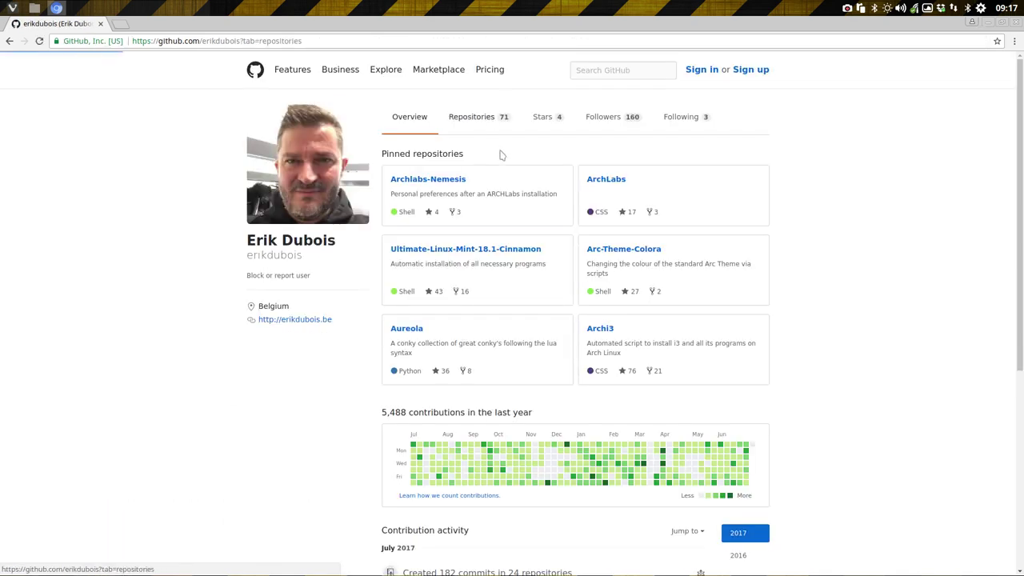
pyautogui.click(447, 154)
pyautogui.write('plank')
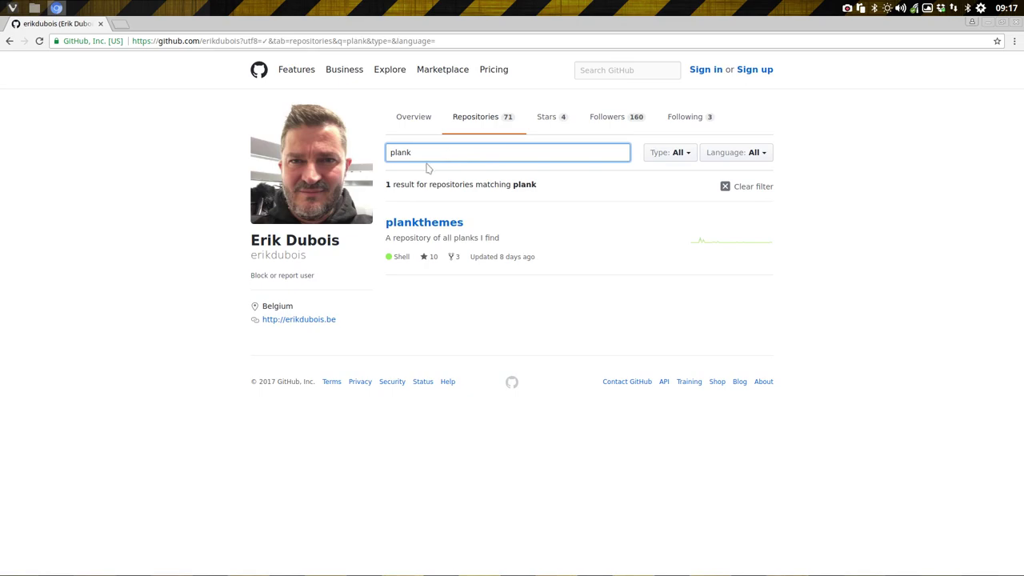
pyautogui.click(445, 224)
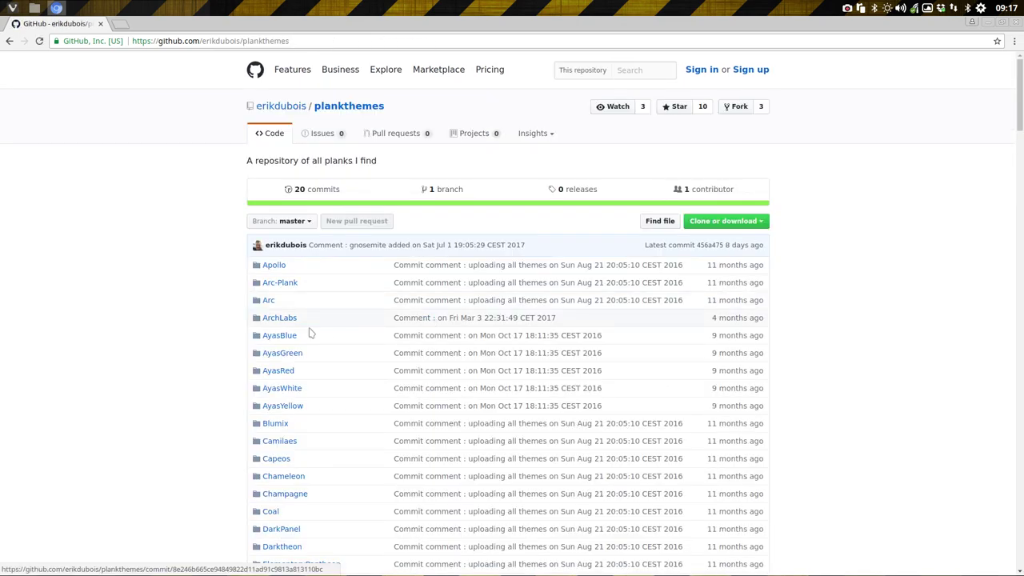
# - Download the plankthemes repository as a ZIP archive
pyautogui.scroll(-20, 270, 340)
pyautogui.scroll(-8, 272, 339)
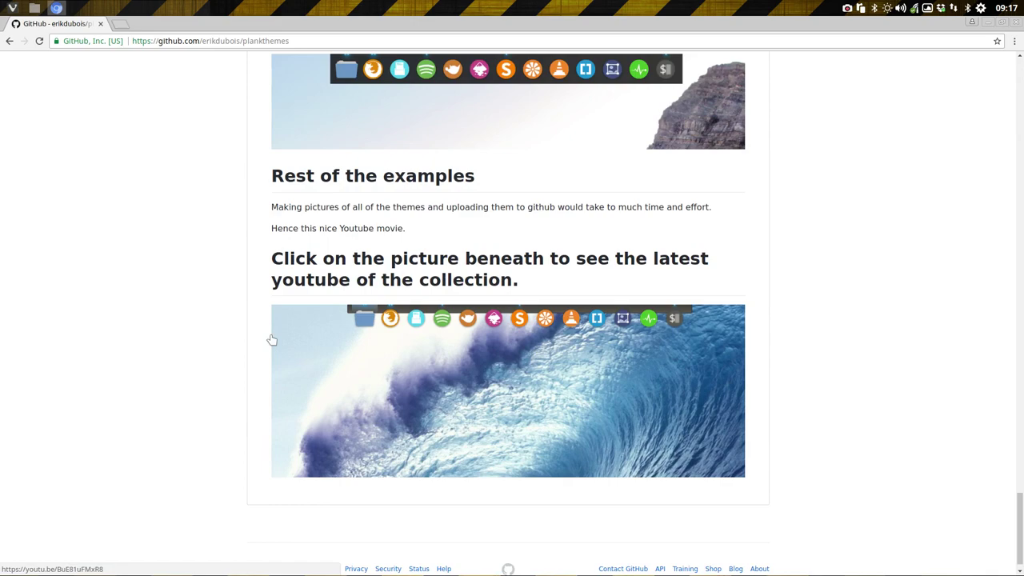
pyautogui.scroll(15, 271, 336)
pyautogui.scroll(3, 270, 334)
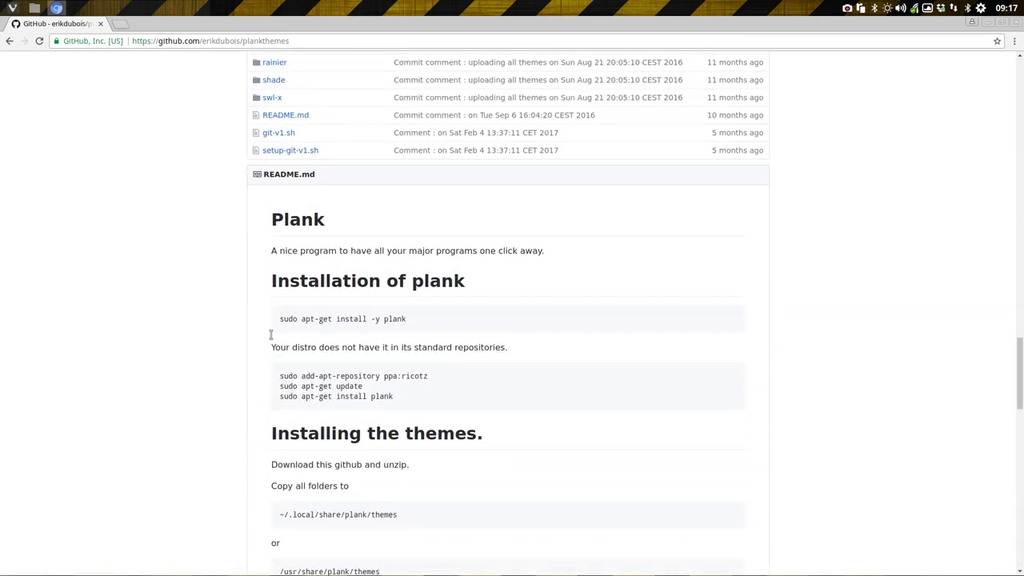
pyautogui.scroll(18, 270, 340)
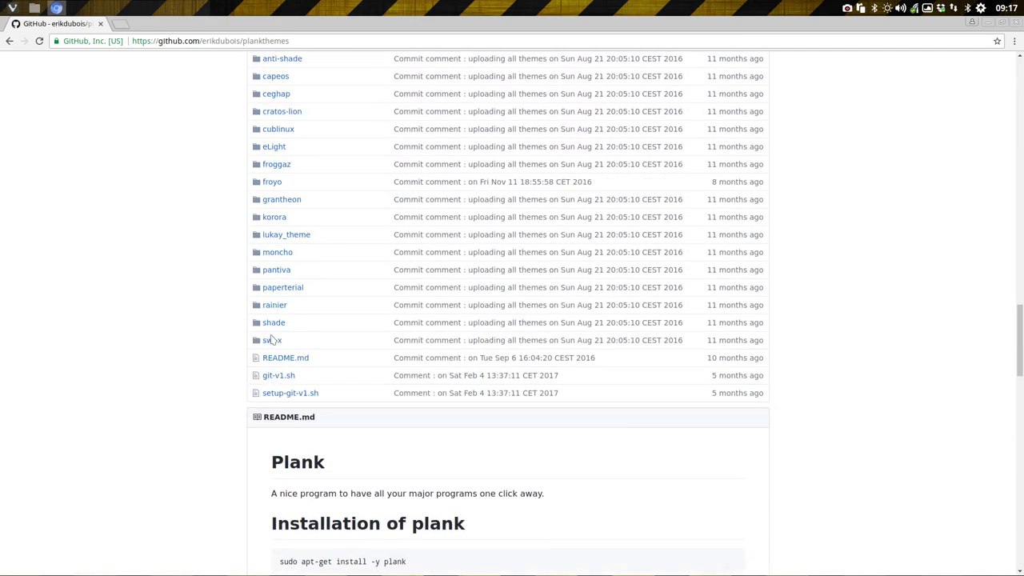
pyautogui.scroll(20, 482, 324)
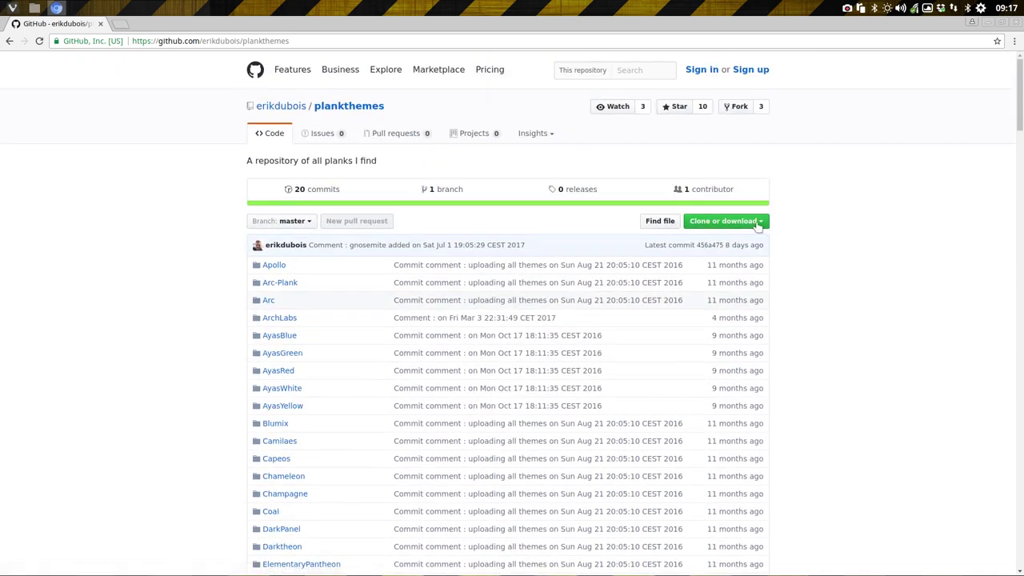
pyautogui.click(757, 227)
pyautogui.click(686, 312)
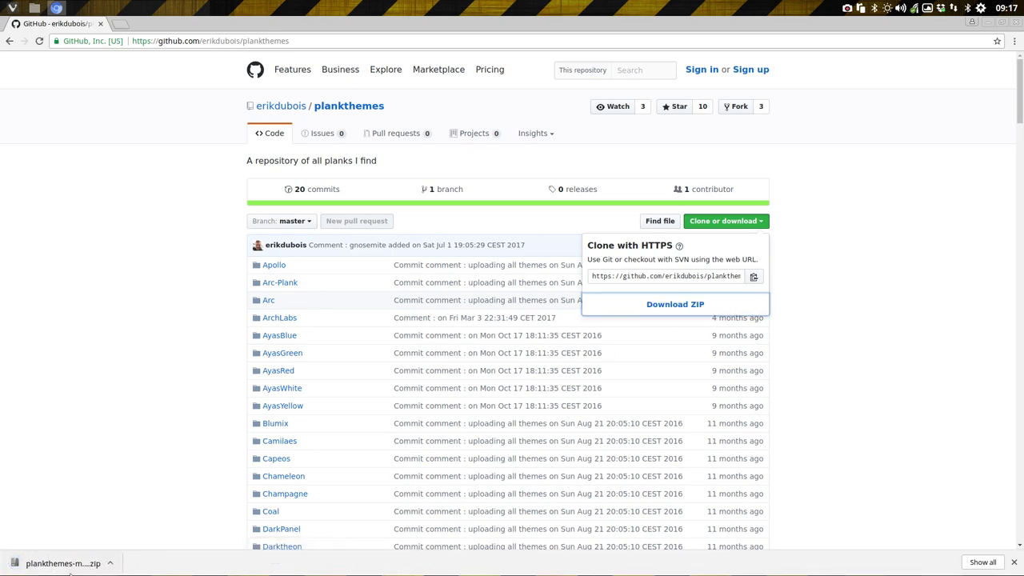
# - Open the downloaded plankthemes archive for a quick look, and close both the browser and the archive window
pyautogui.click(70, 570)
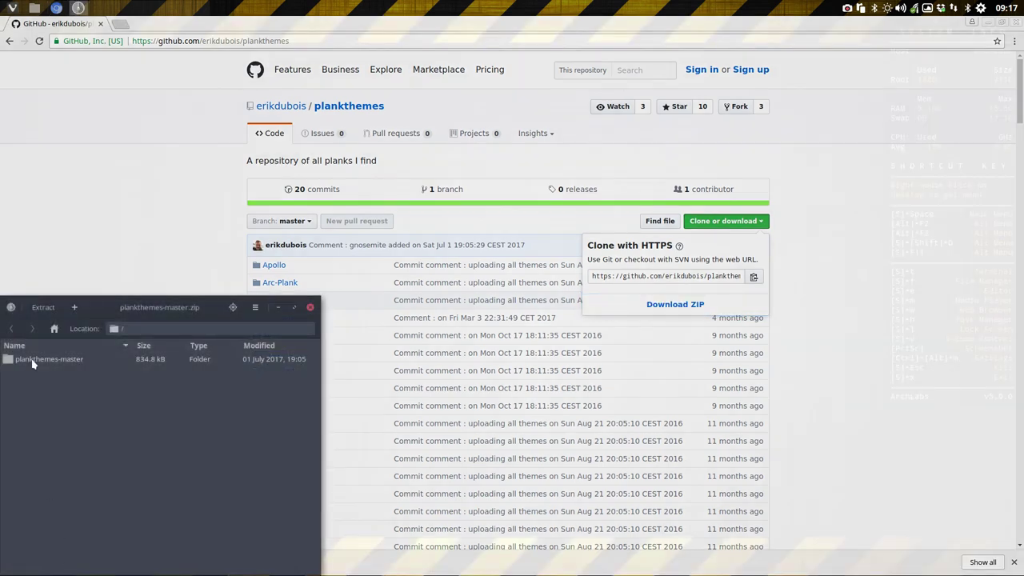
pyautogui.click(1014, 22)
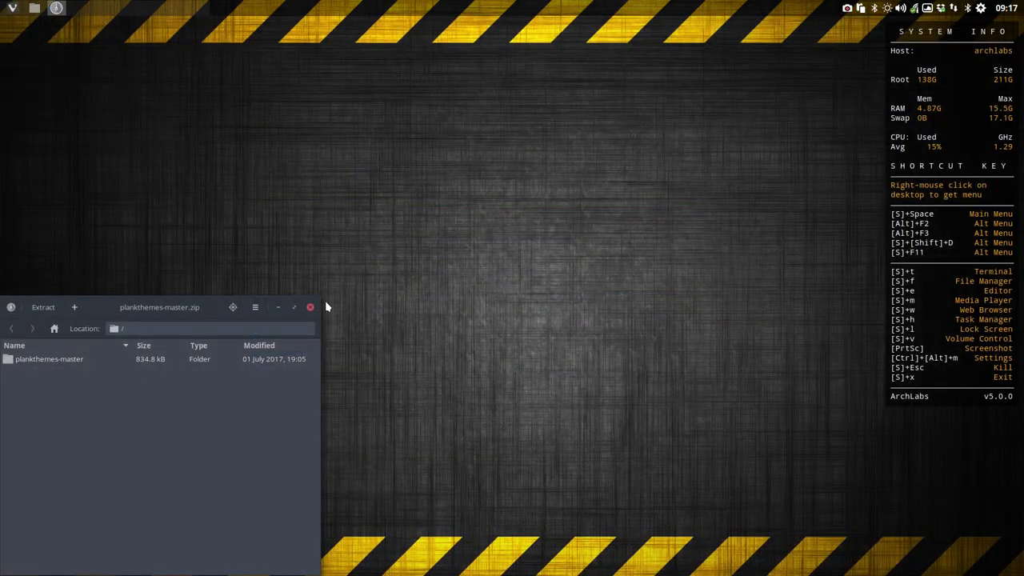
pyautogui.click(311, 307)
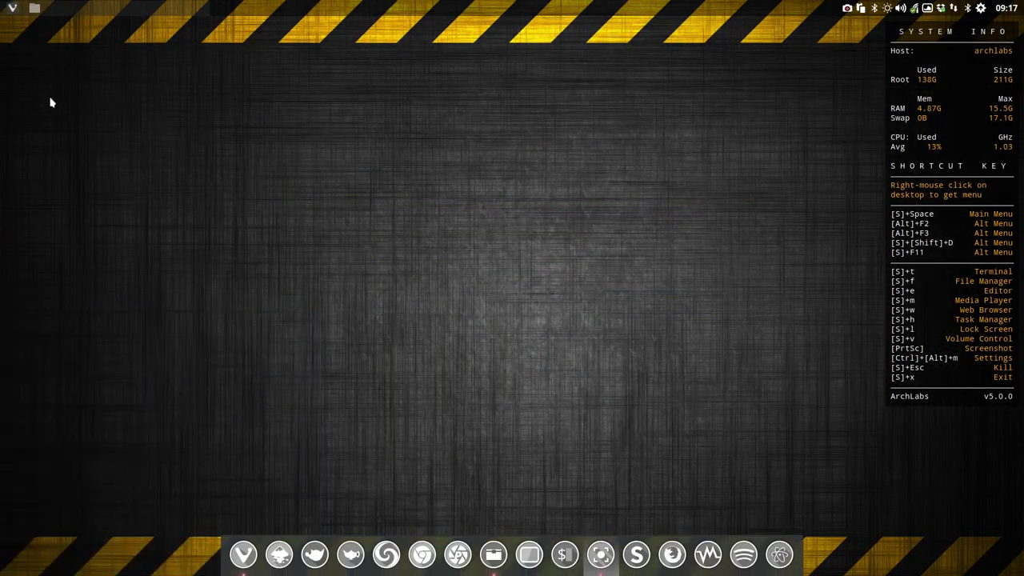
# - Switch to the file manager and extract plankthemes-master.zip in place in the Downloads folder
pyautogui.click(36, 13)
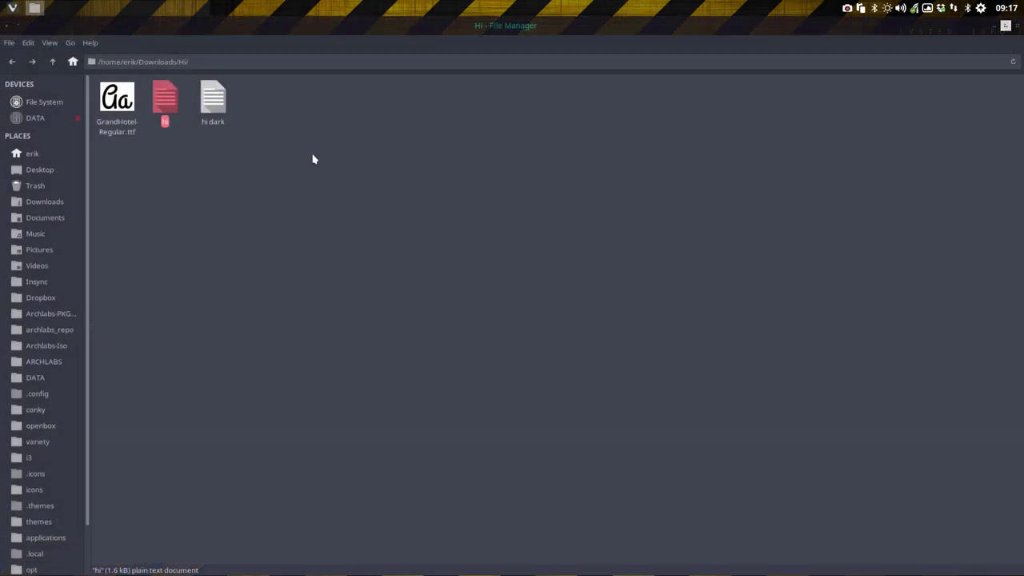
pyautogui.click(52, 62)
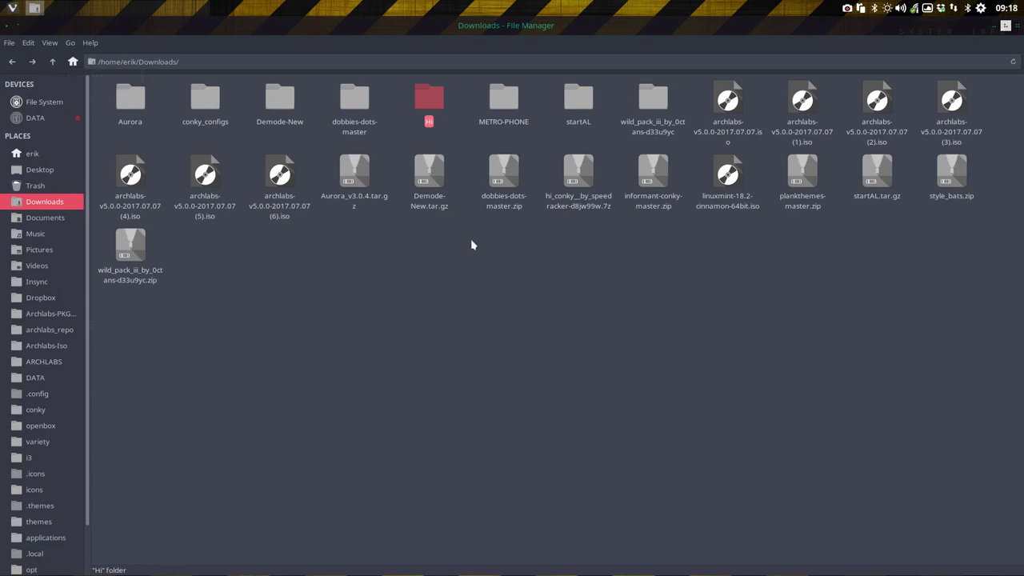
pyautogui.click(803, 174)
pyautogui.rightClick(805, 168)
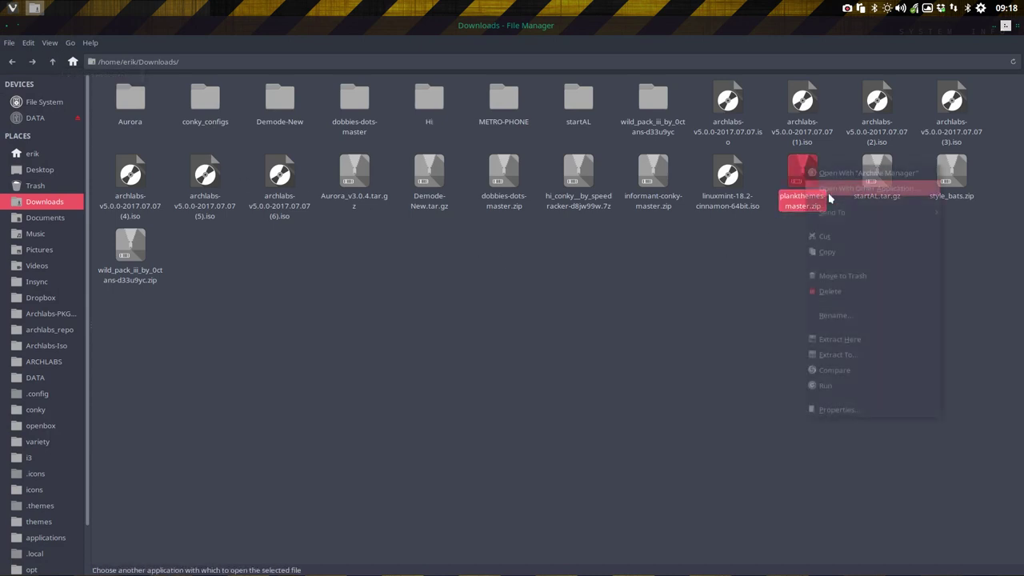
pyautogui.click(840, 339)
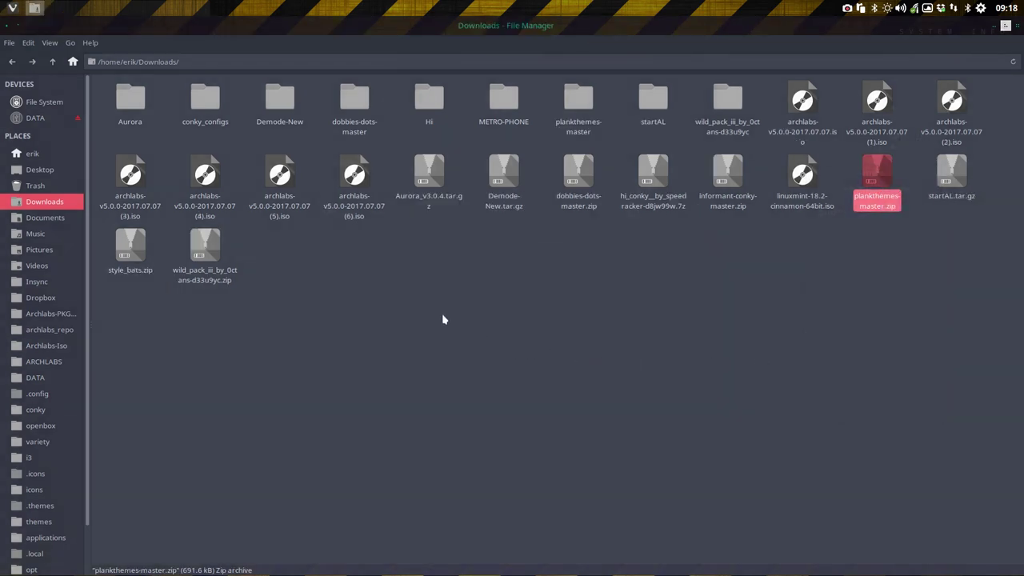
# - Delete git-v1.sh, README.md and setup-git-v1.sh from the extracted plankthemes-master folder and copy all the remaining theme folders
pyautogui.doubleClick(581, 97)
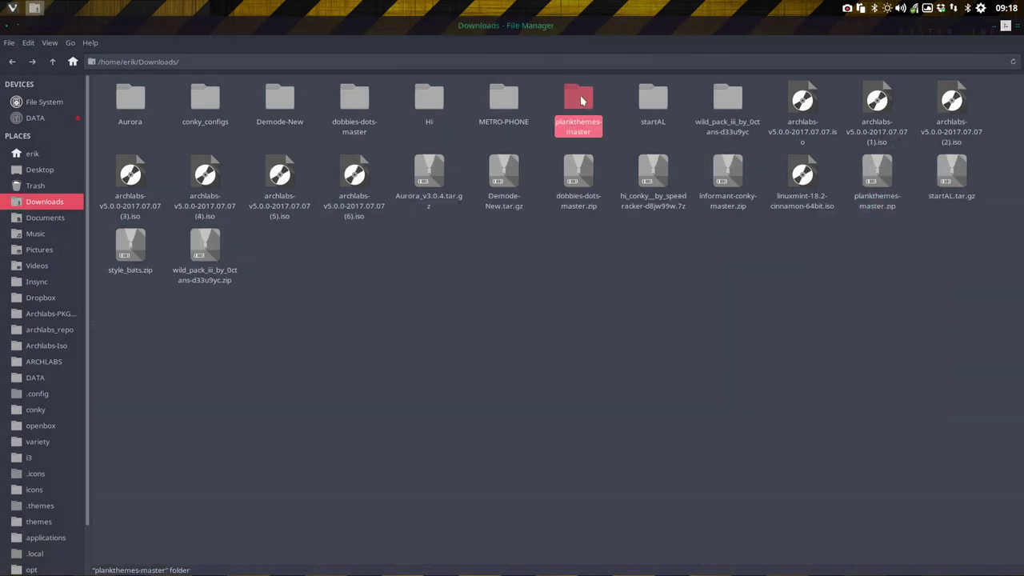
pyautogui.scroll(-2, 565, 300)
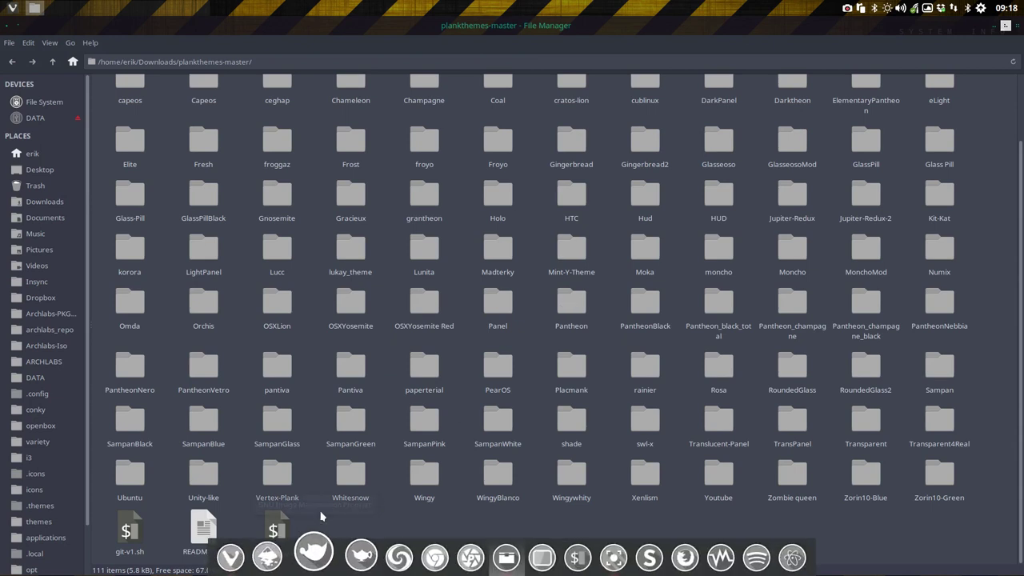
pyautogui.moveTo(325, 537); pyautogui.dragTo(93, 531)
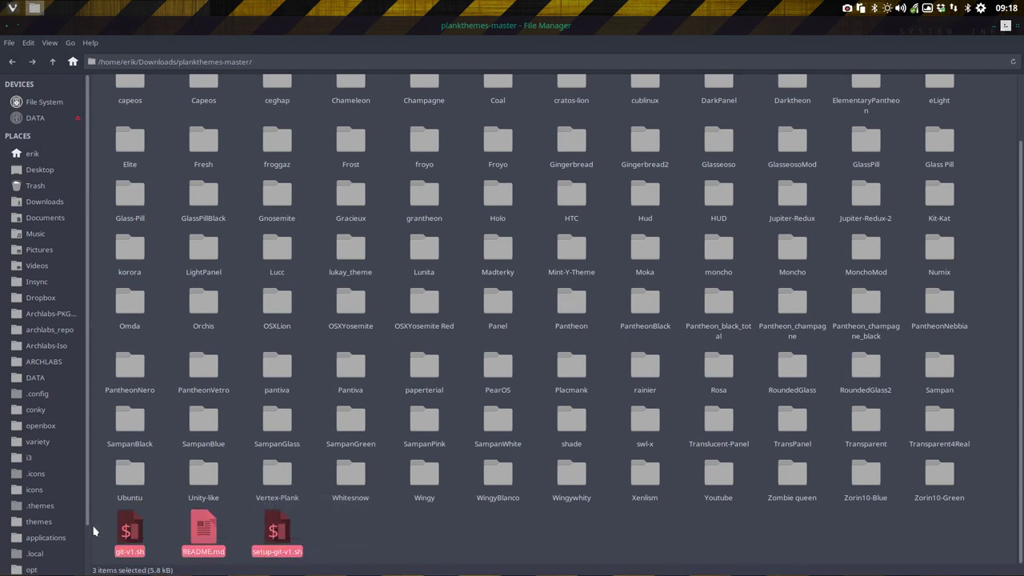
pyautogui.press('Delete')
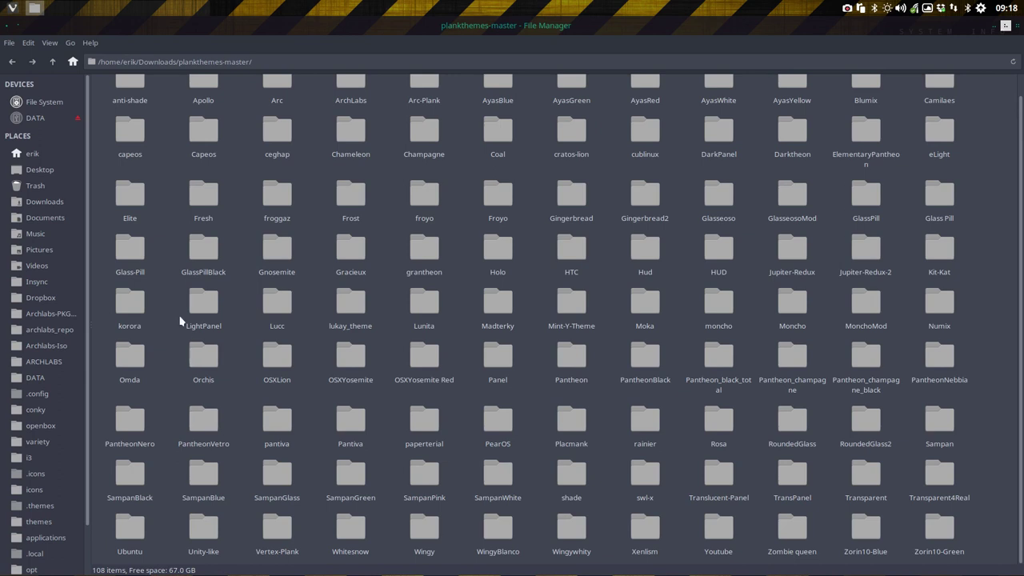
pyautogui.scroll(1, 180, 321)
pyautogui.hotkey('ctrl', 'a')
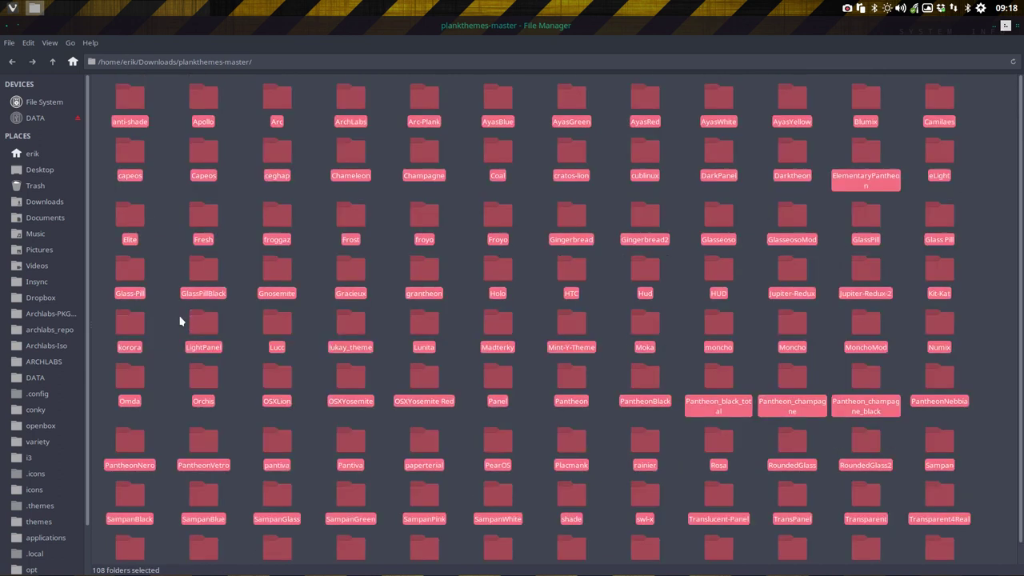
# - Examine the dock's launcher items in .config/plank/dock1/launchers
pyautogui.click(36, 397)
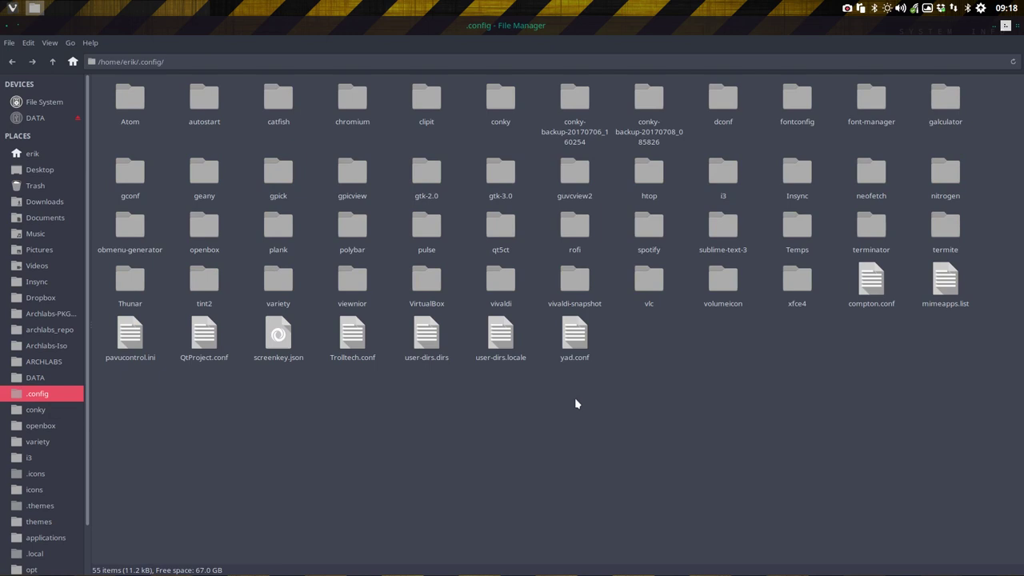
pyautogui.doubleClick(280, 228)
pyautogui.doubleClick(114, 100)
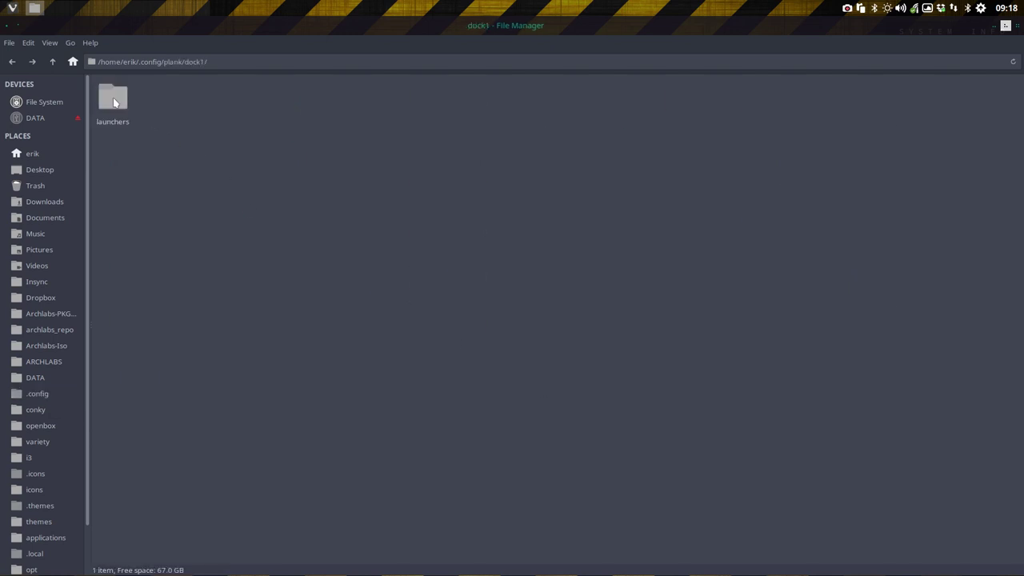
pyautogui.doubleClick(114, 100)
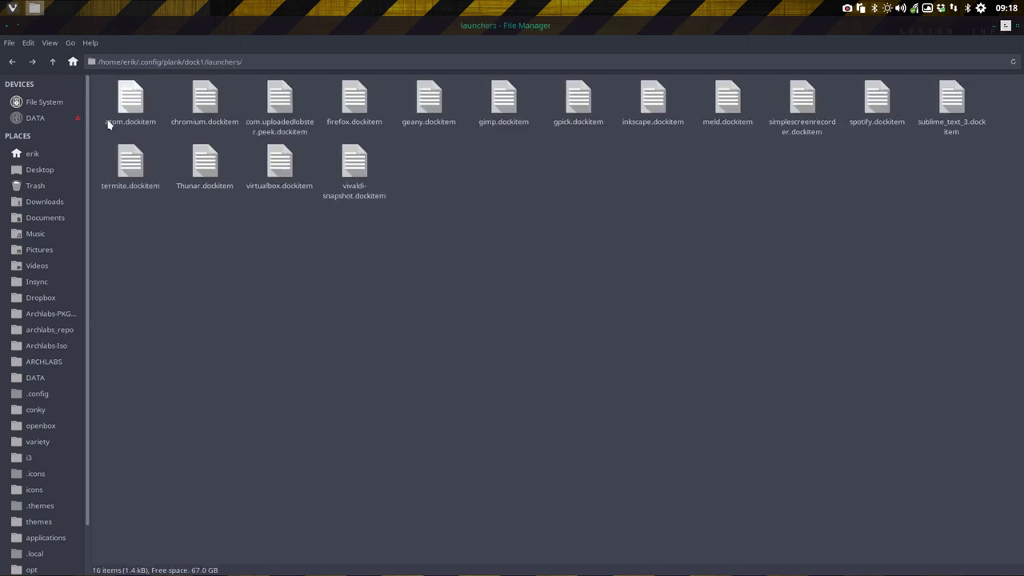
pyautogui.moveTo(371, 573)
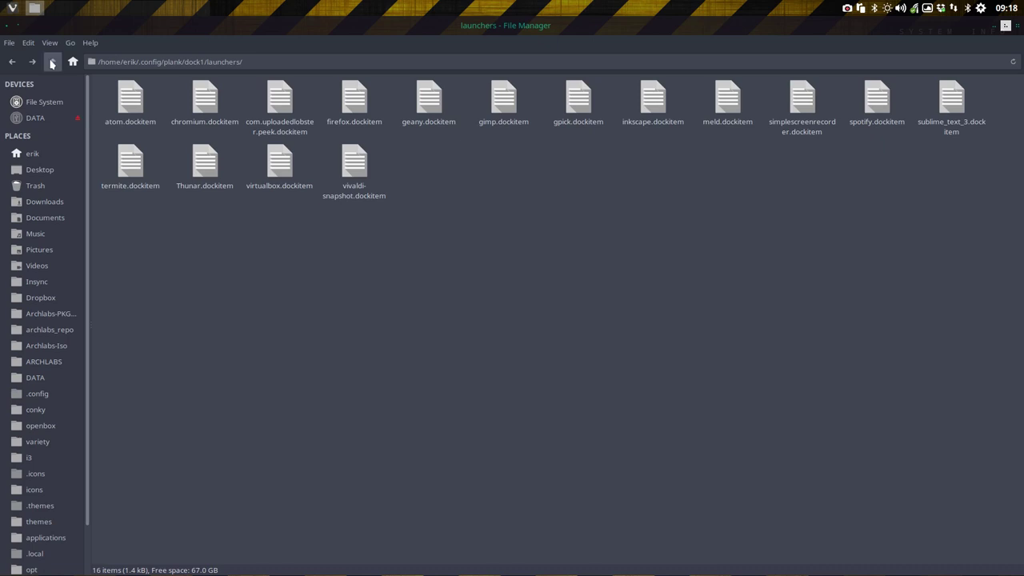
# - Paste the copied theme folders into .local/share/plank/themes in the home folder
pyautogui.click(52, 61)
pyautogui.click(52, 61)
pyautogui.click(52, 62)
pyautogui.click(52, 61)
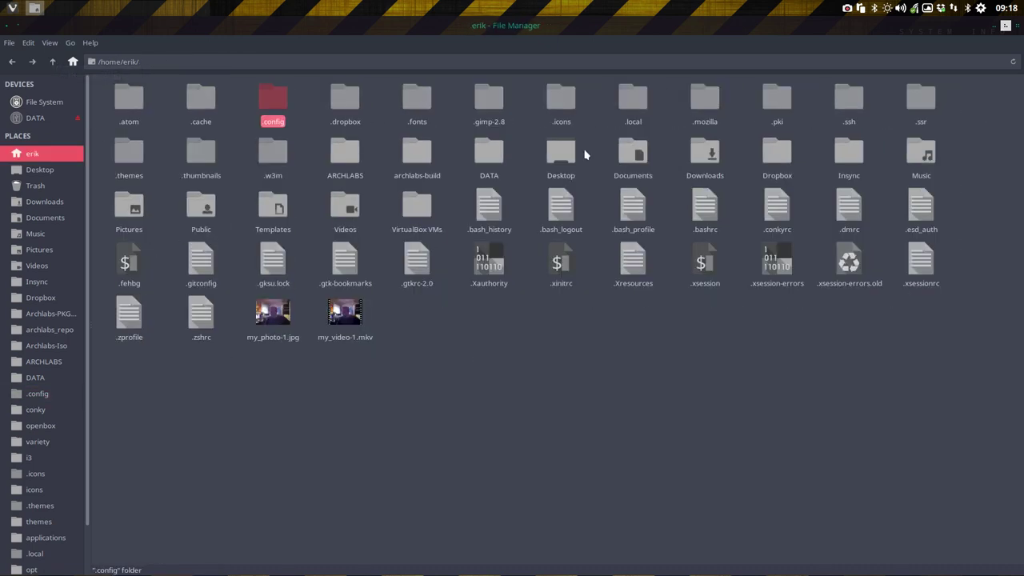
pyautogui.doubleClick(635, 102)
pyautogui.doubleClick(115, 104)
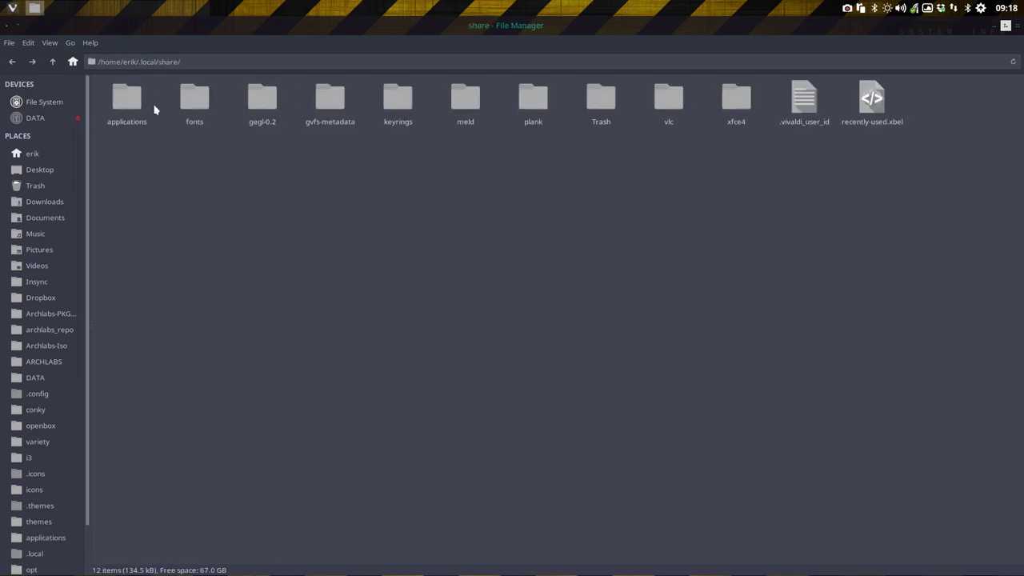
pyautogui.doubleClick(525, 102)
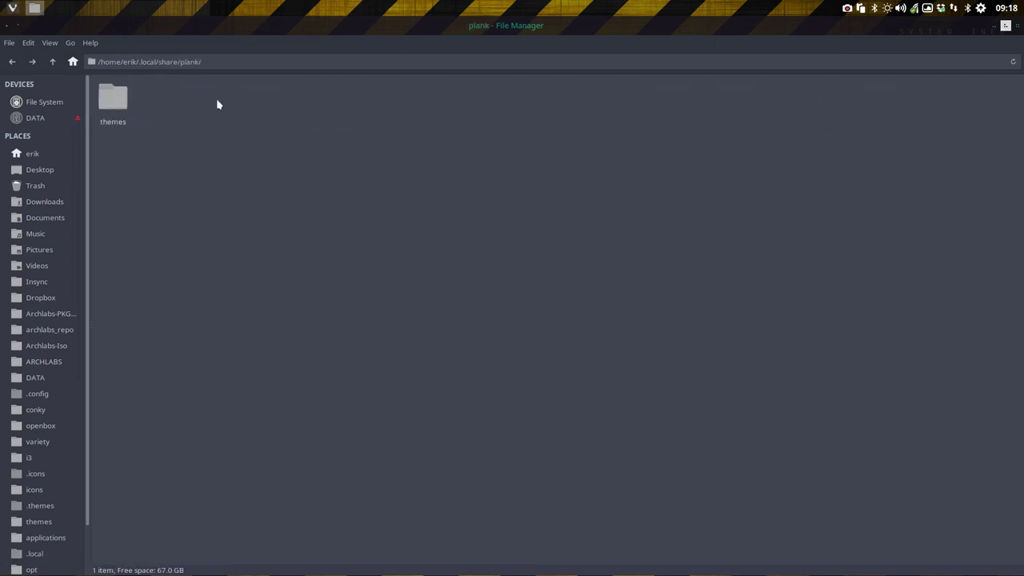
pyautogui.doubleClick(121, 101)
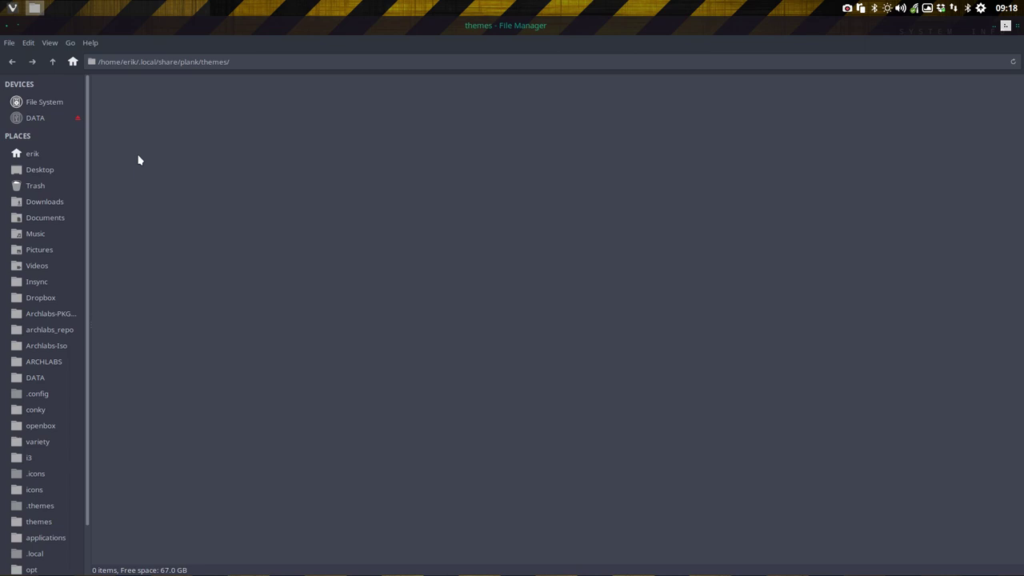
pyautogui.hotkey('ctrl', 'v')
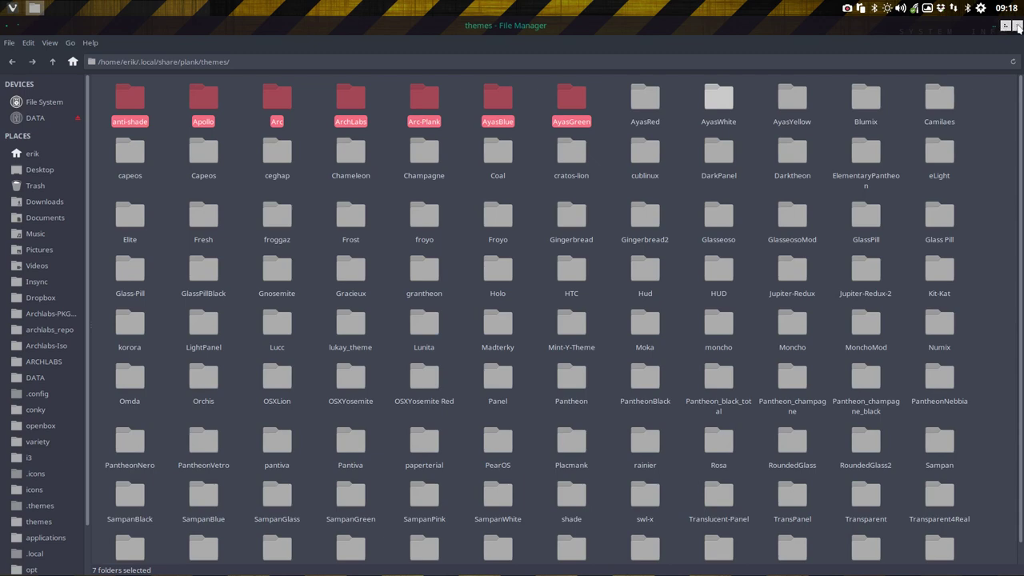
# - Close the file manager, open the dock's preferences and set the dock theme to Apollo
pyautogui.hotkey('ctrl', 'q')
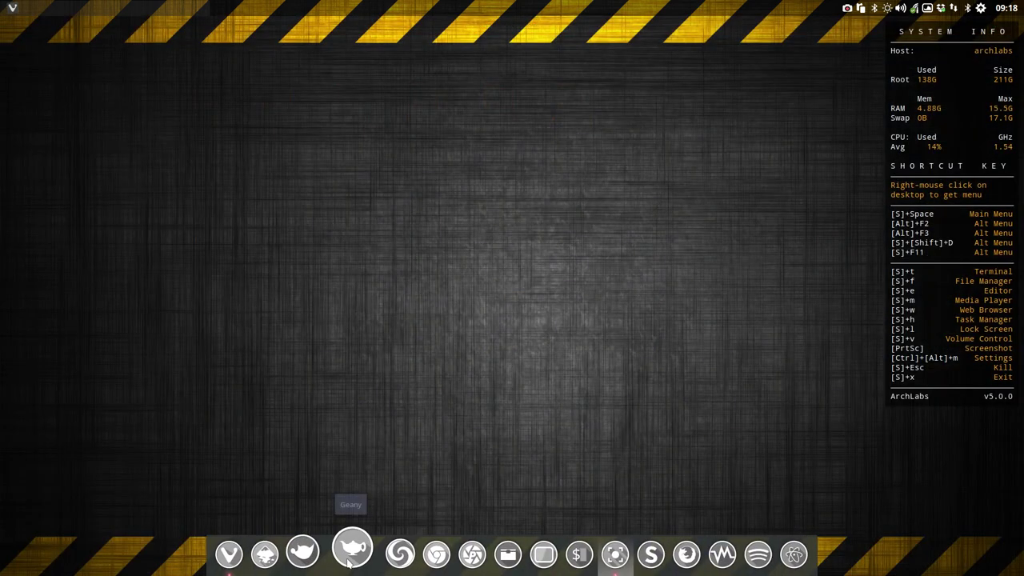
pyautogui.rightClick(349, 560)
pyautogui.click(399, 518)
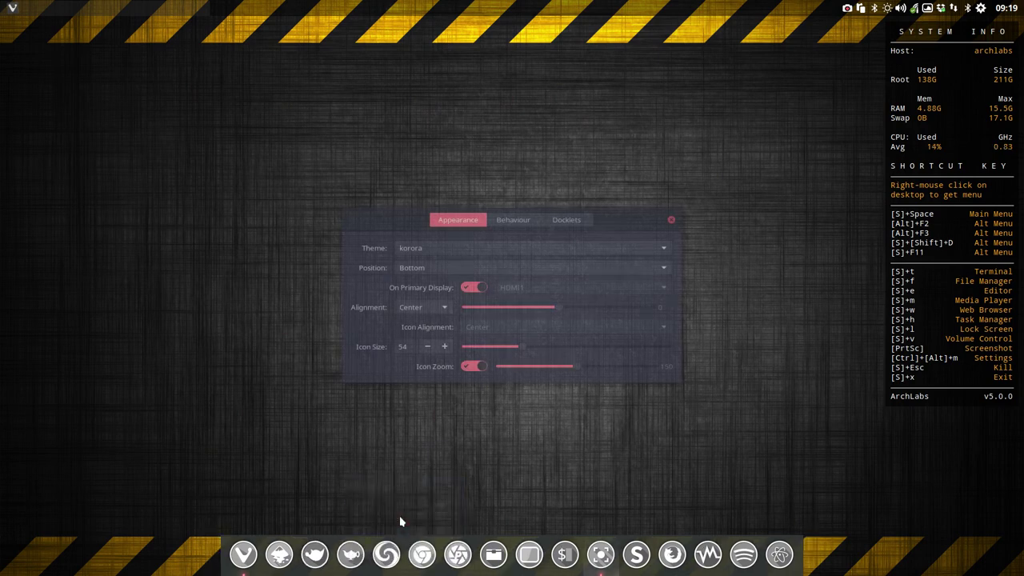
pyautogui.click(442, 254)
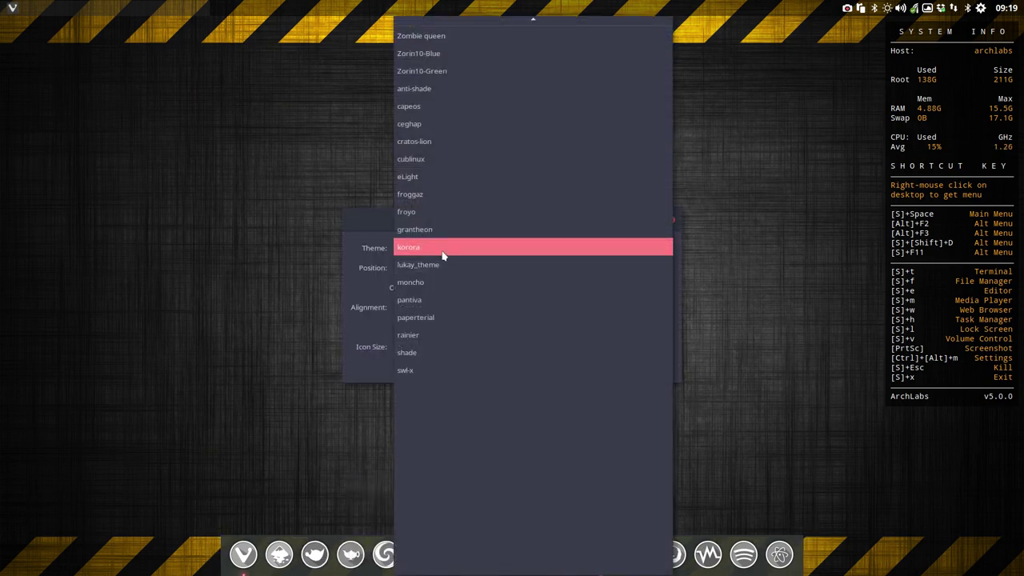
pyautogui.scroll(20, 442, 254)
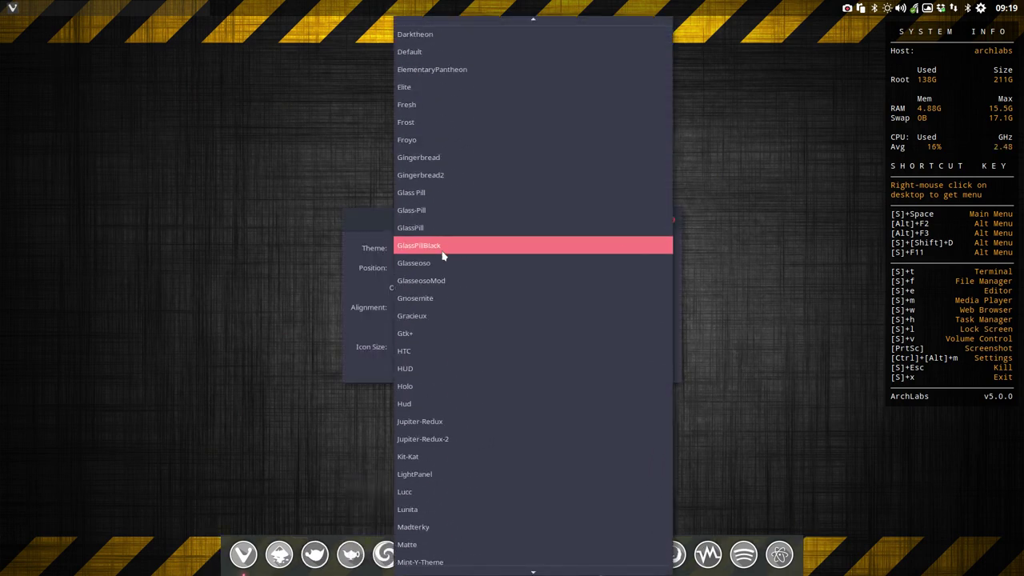
pyautogui.scroll(5, 443, 254)
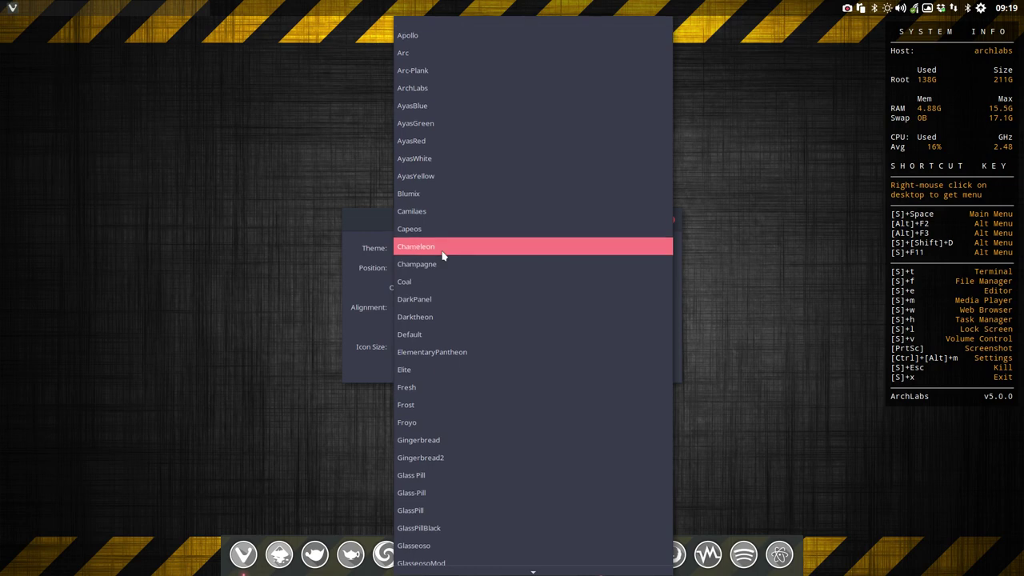
pyautogui.click(446, 45)
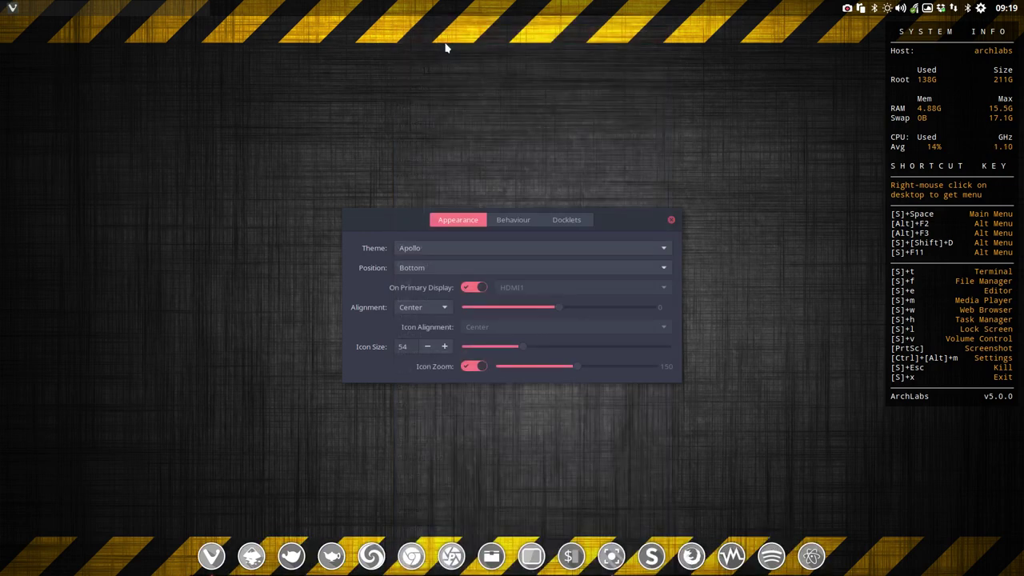
# - Try out the installed dock themes one after another, going back and forth between ArchLabs and Blumix, and settle on LightPanel
pyautogui.press('Down')
pyautogui.press('Down')
pyautogui.press('Down')
pyautogui.press('Down')
pyautogui.press('Down')
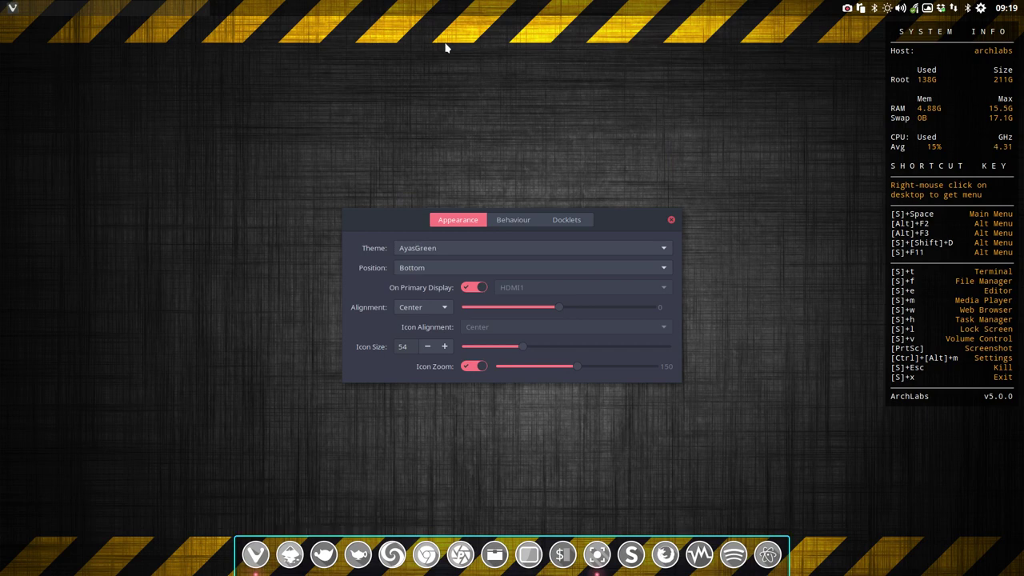
pyautogui.press('Down')
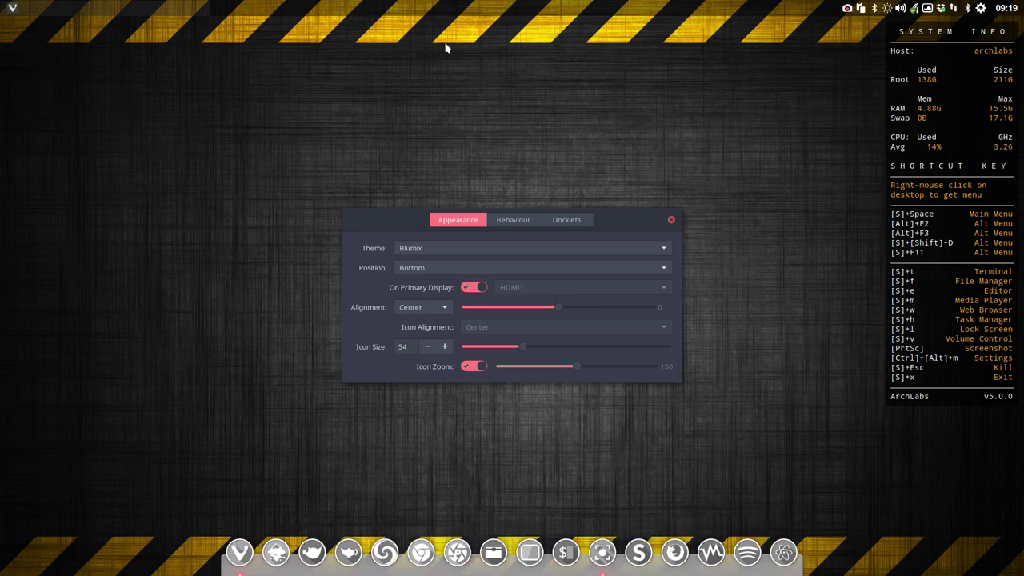
pyautogui.press('Up')
pyautogui.press('Up')
pyautogui.press('Up')
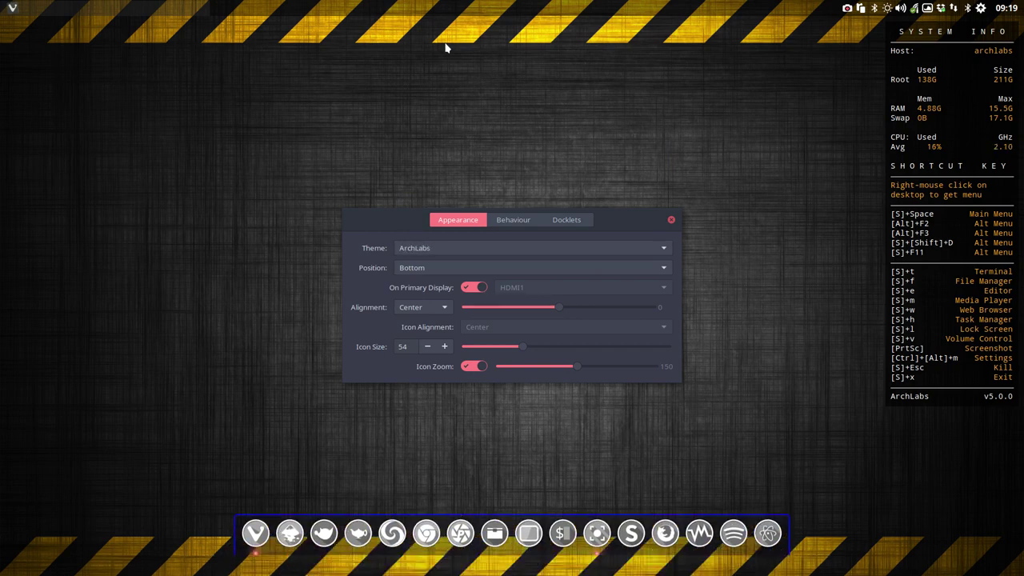
pyautogui.press('Down')
pyautogui.press('Down')
pyautogui.press('Down')
pyautogui.press('Down')
pyautogui.press('Down')
pyautogui.press('Down')
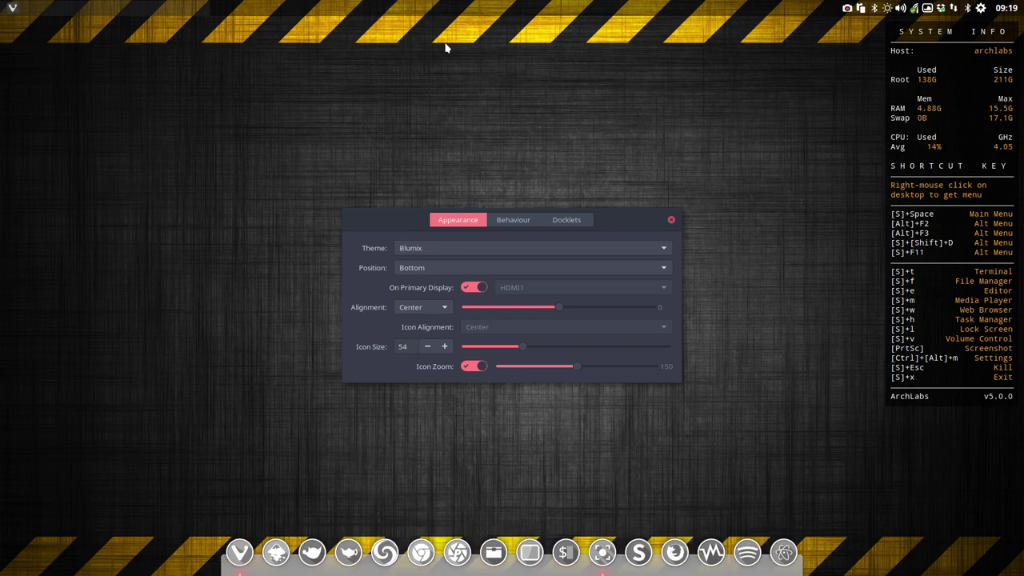
pyautogui.press('Down')
pyautogui.press('Down')
pyautogui.press('Down')
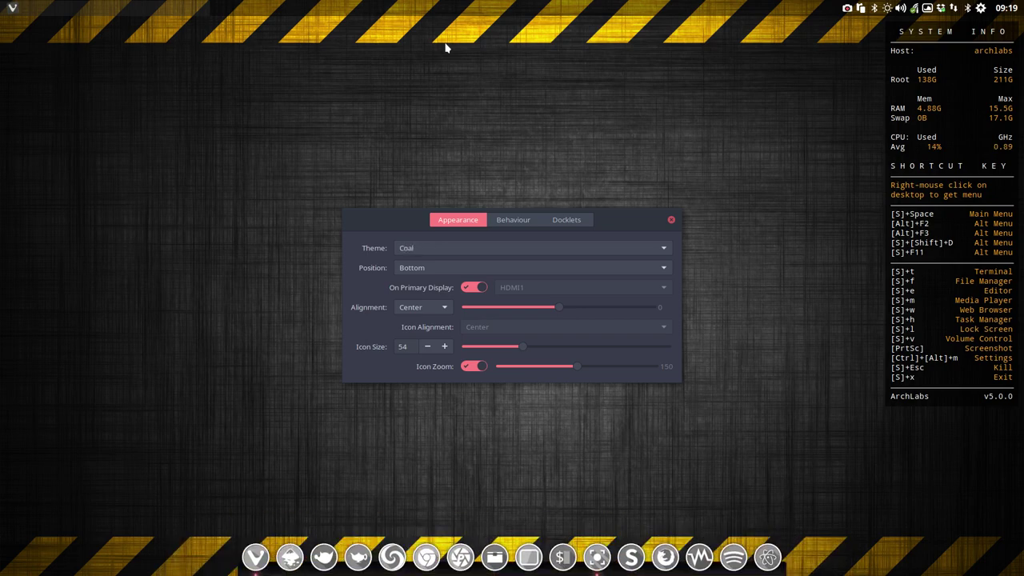
pyautogui.press('Down')
pyautogui.press('Down')
pyautogui.press('Down')
pyautogui.press('Down')
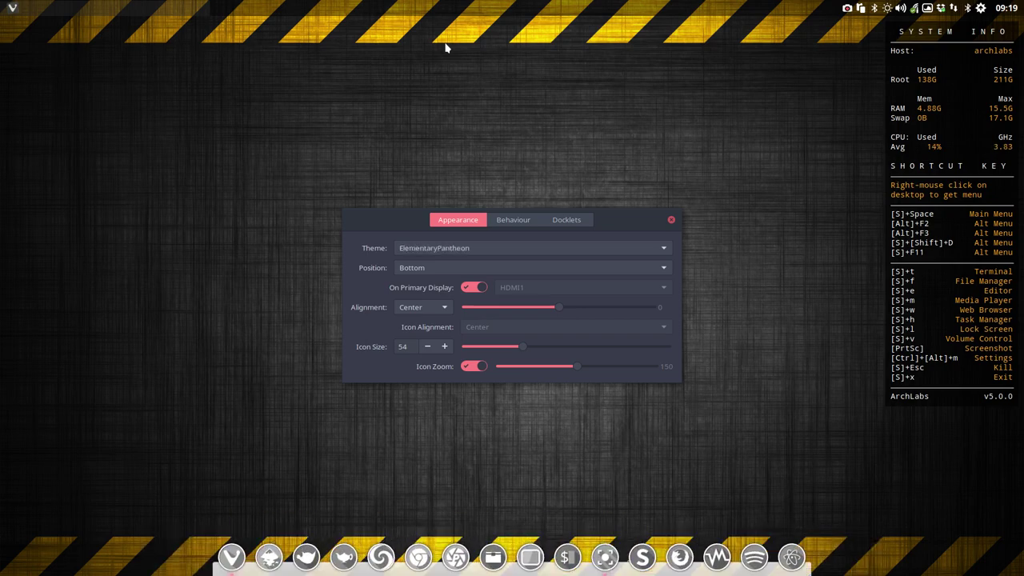
pyautogui.press('Down')
pyautogui.press('Down')
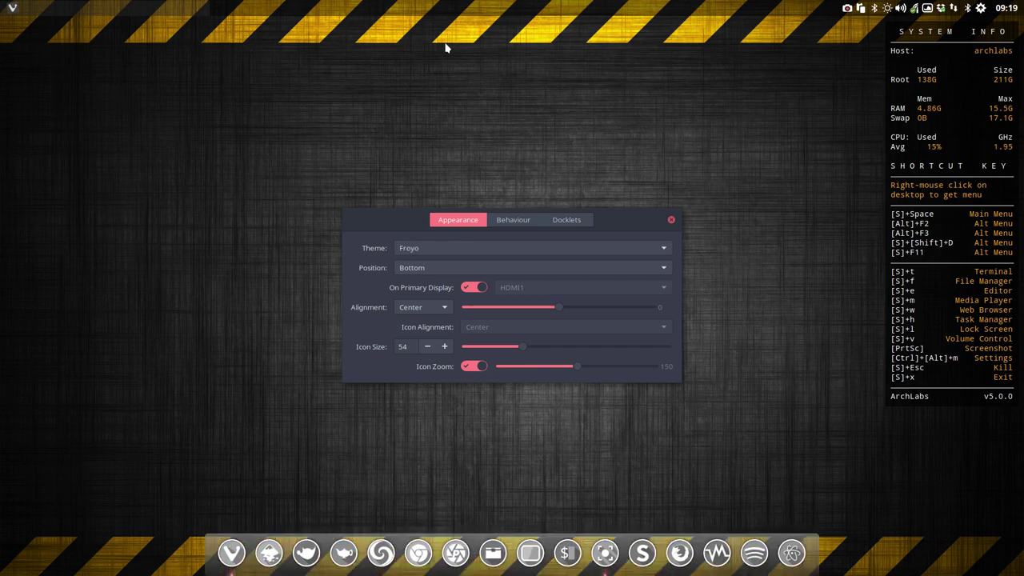
pyautogui.press('Down')
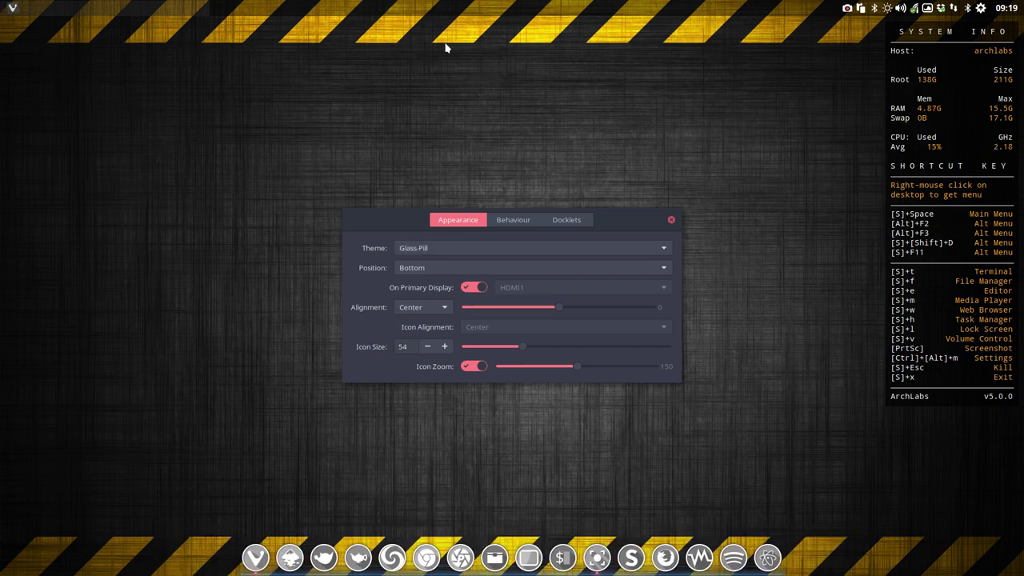
pyautogui.press('Down')
pyautogui.press('Down')
pyautogui.press('Down')
pyautogui.press('Down')
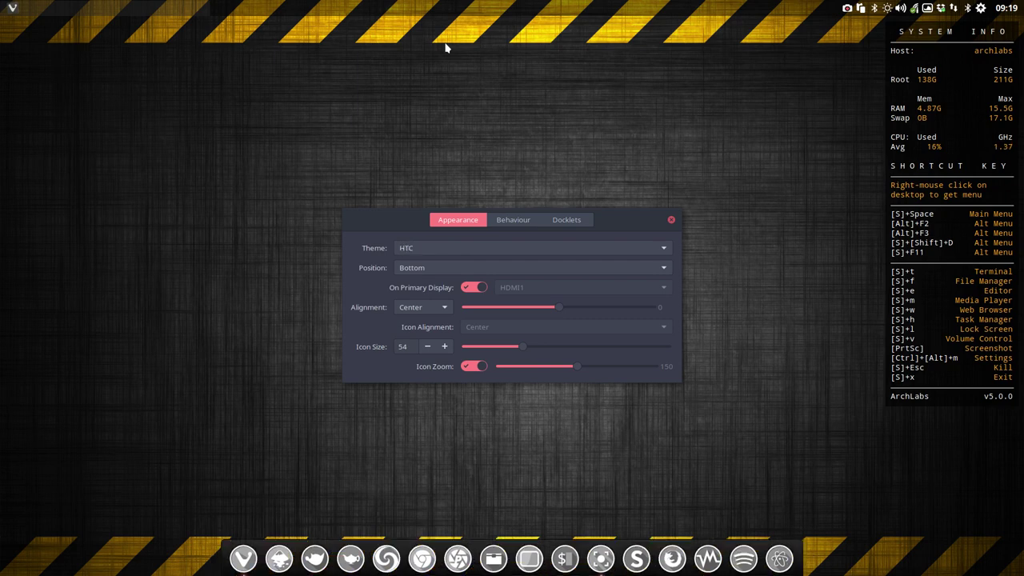
pyautogui.press('Down')
pyautogui.press('Down')
pyautogui.press('Down')
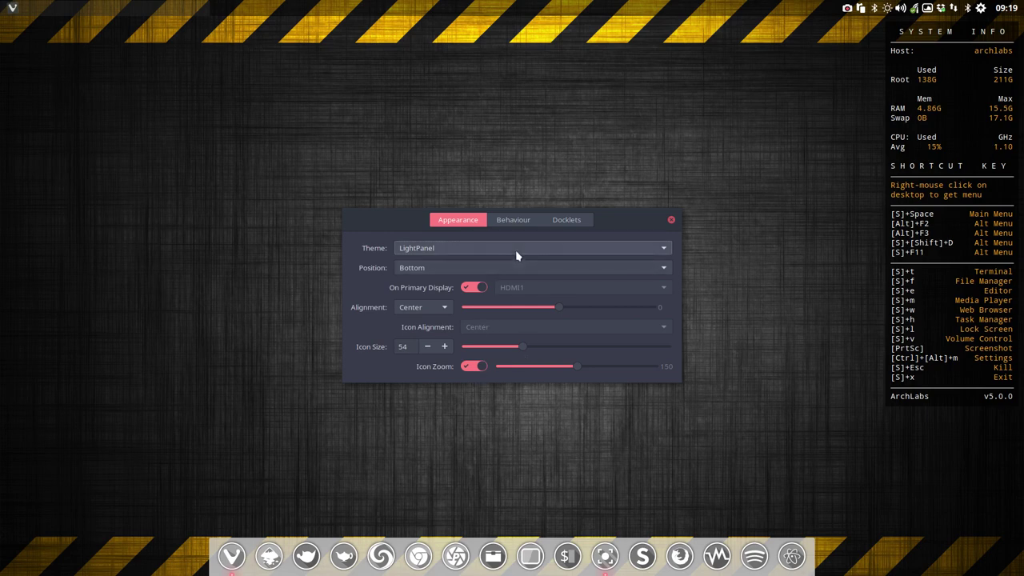
# - Examine the dock's behaviour settings, the available docklets and the choices for hiding the dock, leaving Intellihide selected
pyautogui.click(514, 223)
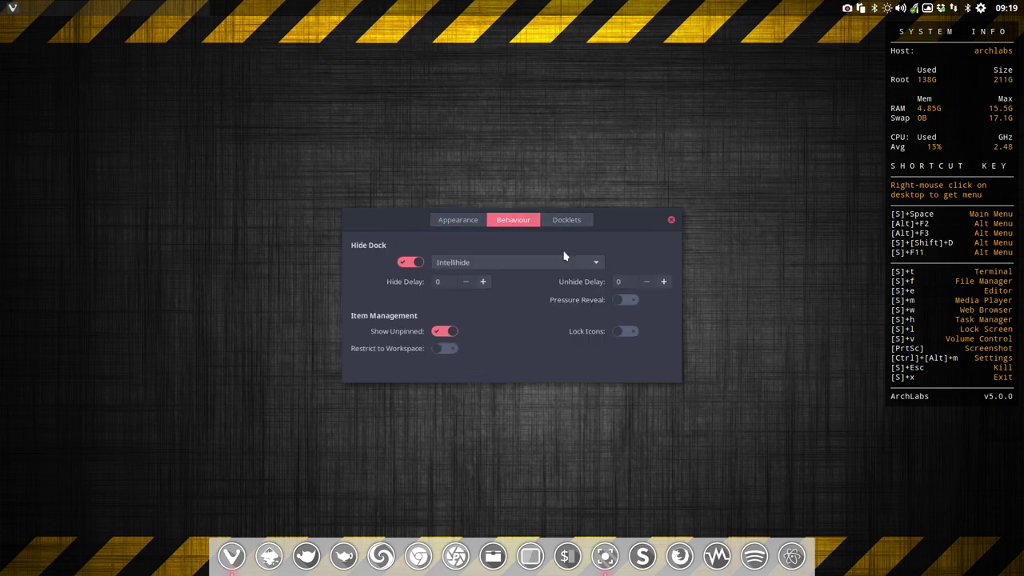
pyautogui.click(571, 224)
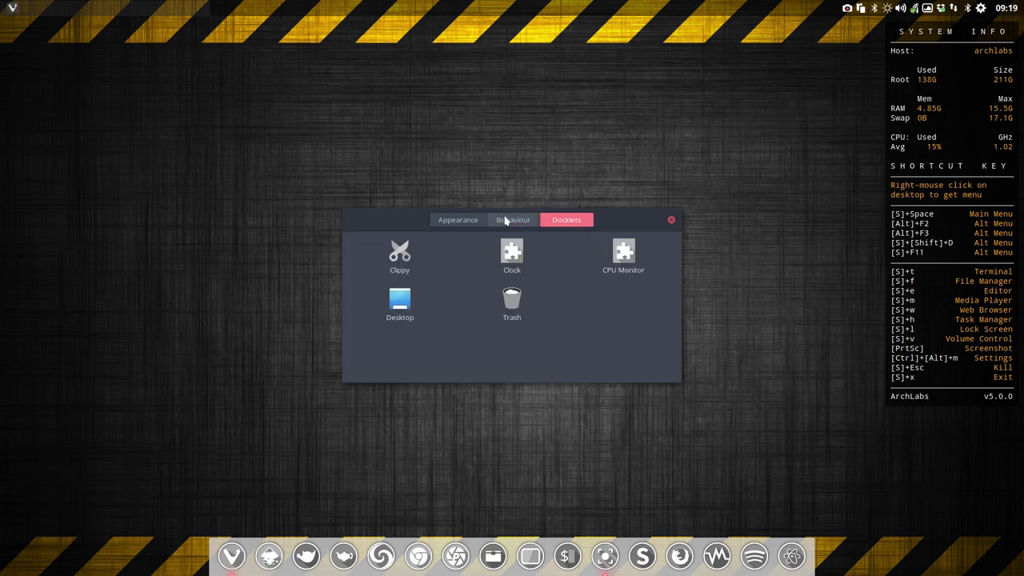
pyautogui.click(510, 221)
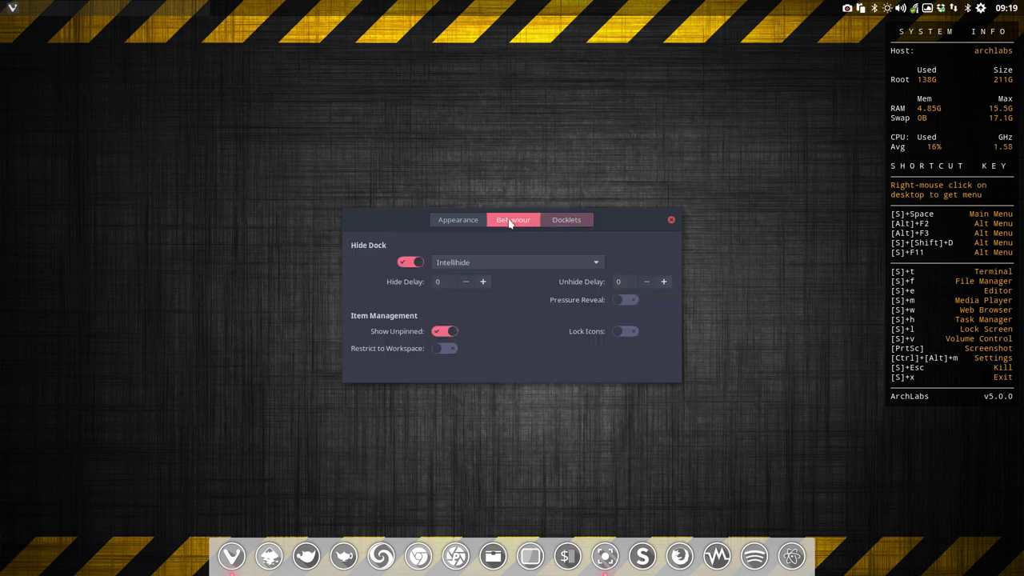
pyautogui.click(525, 270)
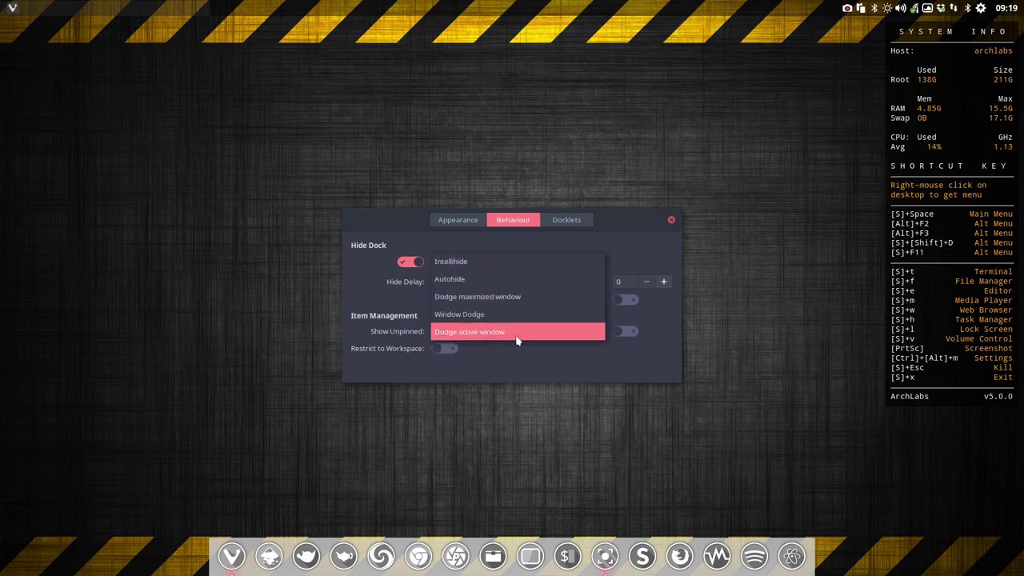
pyautogui.click(618, 246)
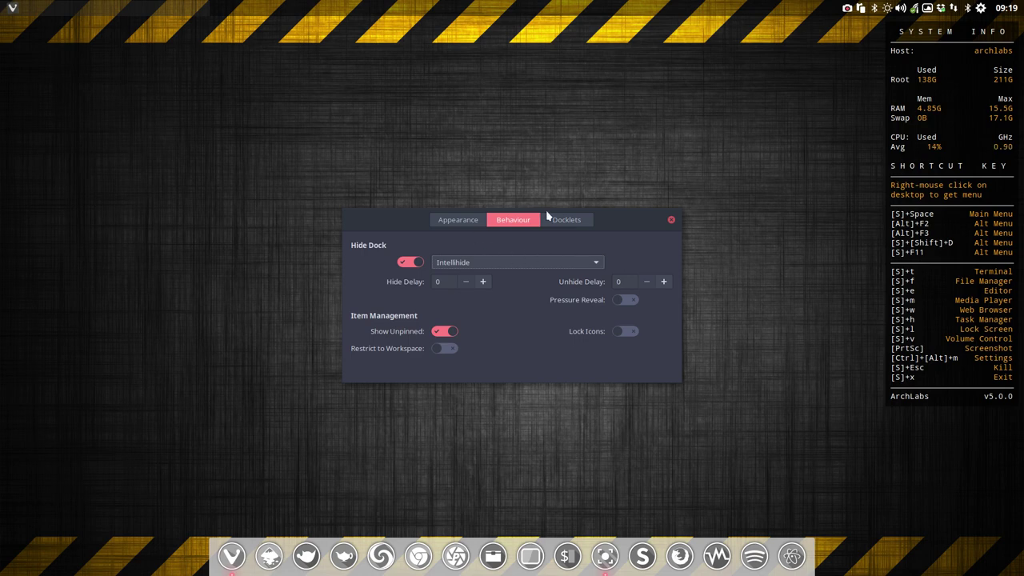
# - Return to the dock's appearance settings, try the Left position and set the position to Top
pyautogui.click(464, 224)
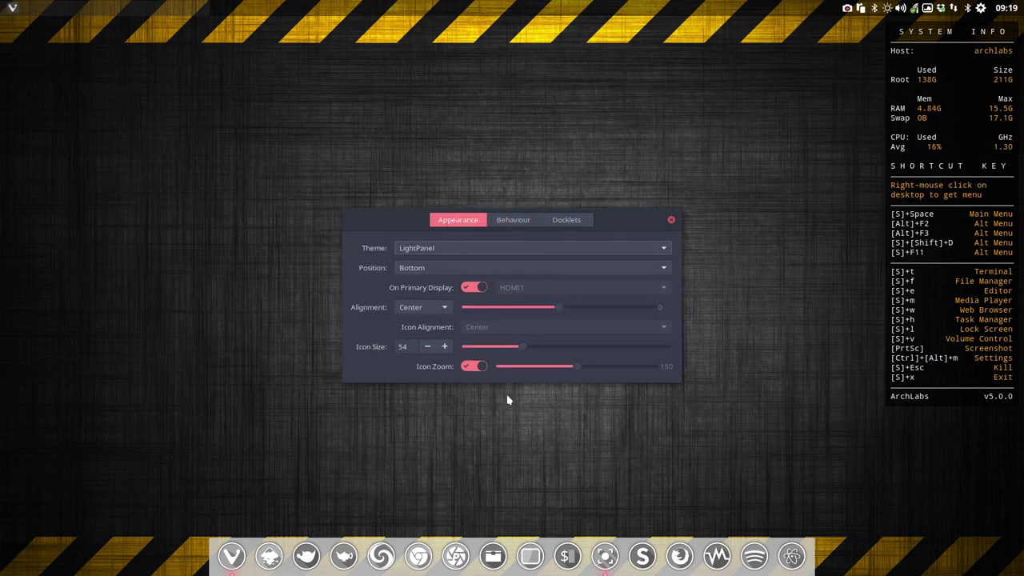
pyautogui.click(423, 267)
pyautogui.click(406, 216)
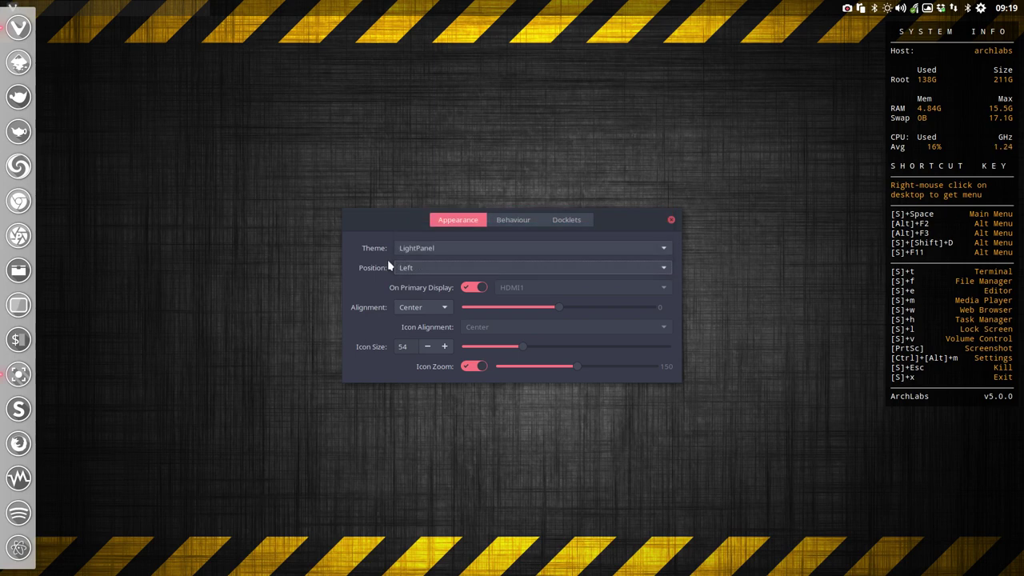
pyautogui.click(406, 269)
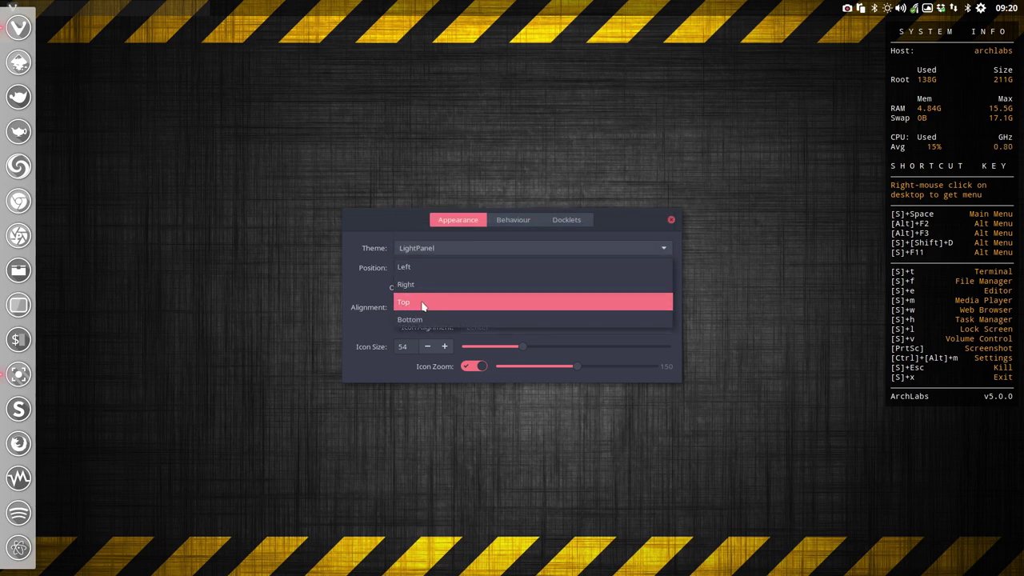
pyautogui.click(422, 304)
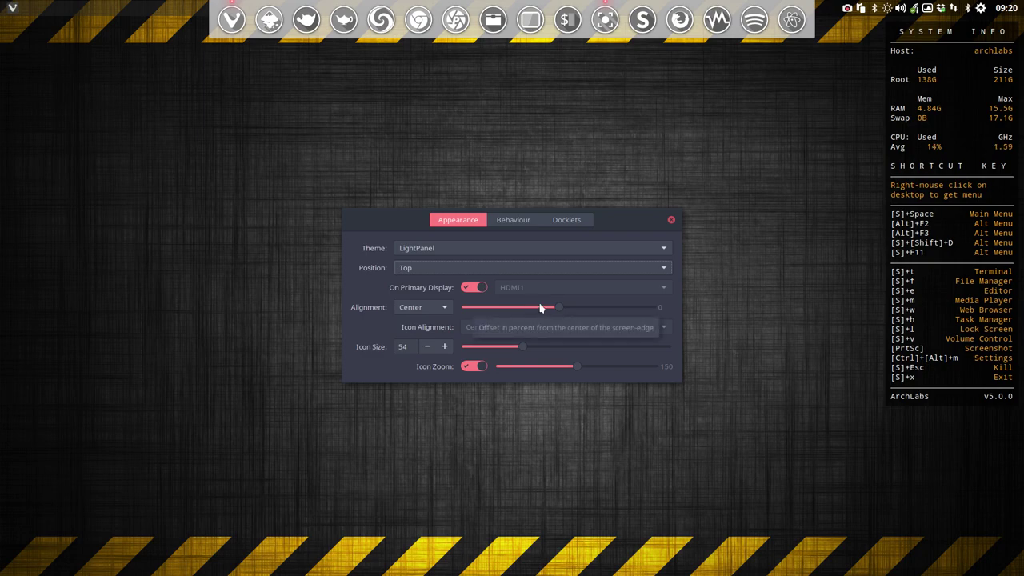